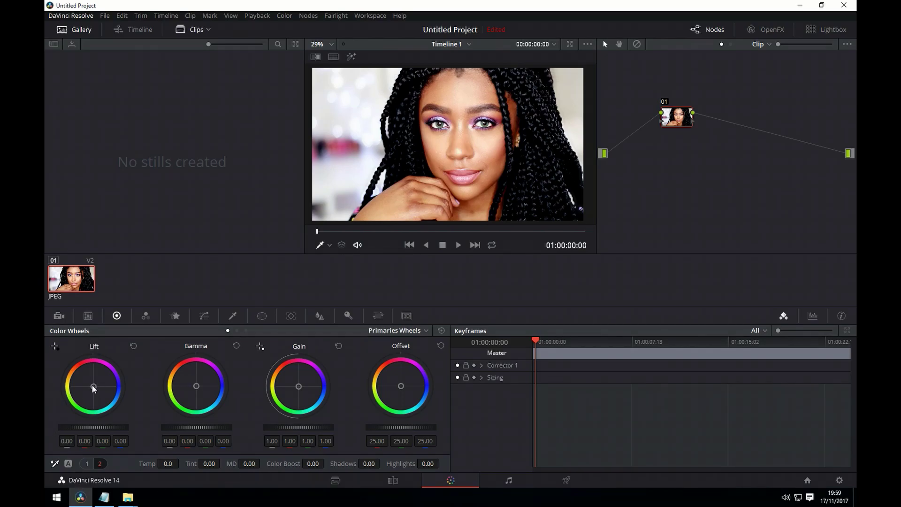
# Step: Try the Lift, Gamma, Gain and Offset wheels toward blue, resetting each to default
pyautogui.moveTo(94, 387); pyautogui.dragTo(94, 386)
pyautogui.click(133, 346)
pyautogui.moveTo(196, 386); pyautogui.dragTo(195, 382)
pyautogui.click(236, 346)
pyautogui.moveTo(299, 387); pyautogui.dragTo(300, 385)
pyautogui.click(339, 347)
pyautogui.moveTo(402, 385)
pyautogui.mouseDown()
pyautogui.moveTo(399, 377)
pyautogui.moveTo(396, 394)
pyautogui.moveTo(401, 386)
pyautogui.mouseUp()
pyautogui.click(427, 331)
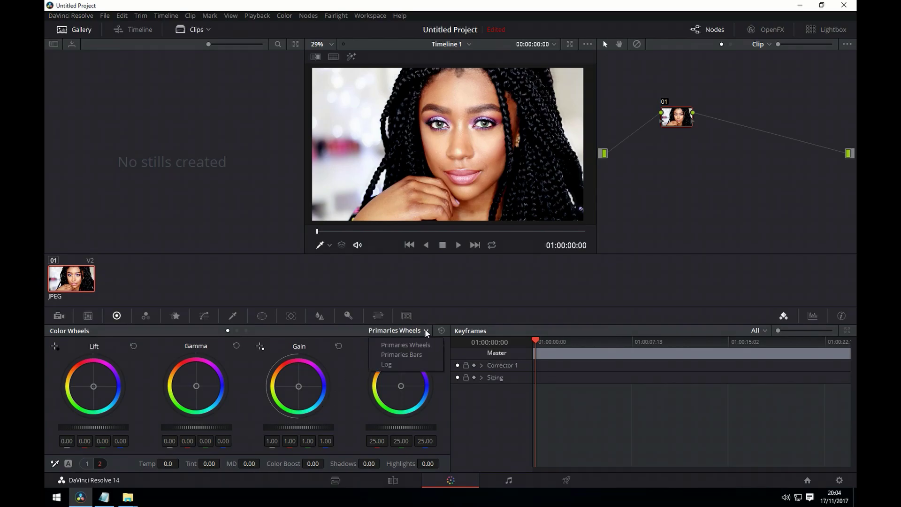
# Step: Switch to Primaries Bars, then to Log mode, and push Highlight toward blue (-0.05, -0.03, 0.44)
pyautogui.click(413, 355)
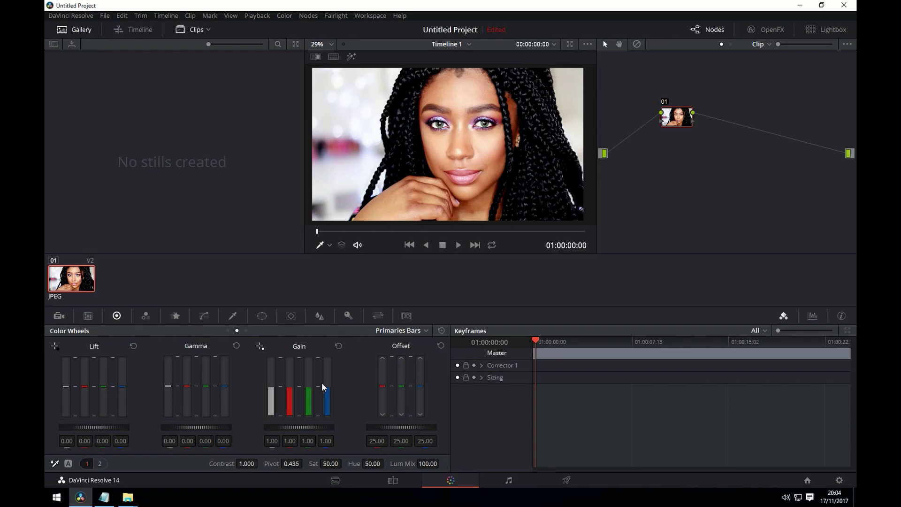
pyautogui.click(425, 331)
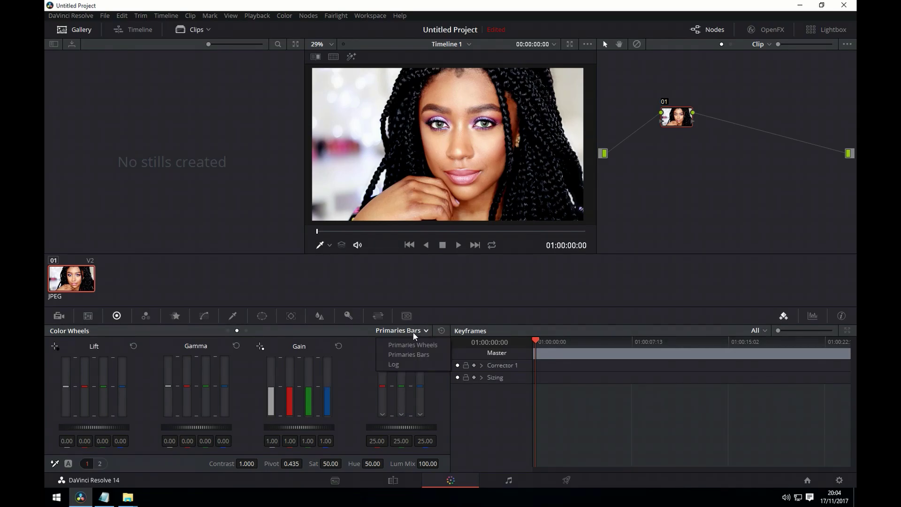
pyautogui.click(398, 369)
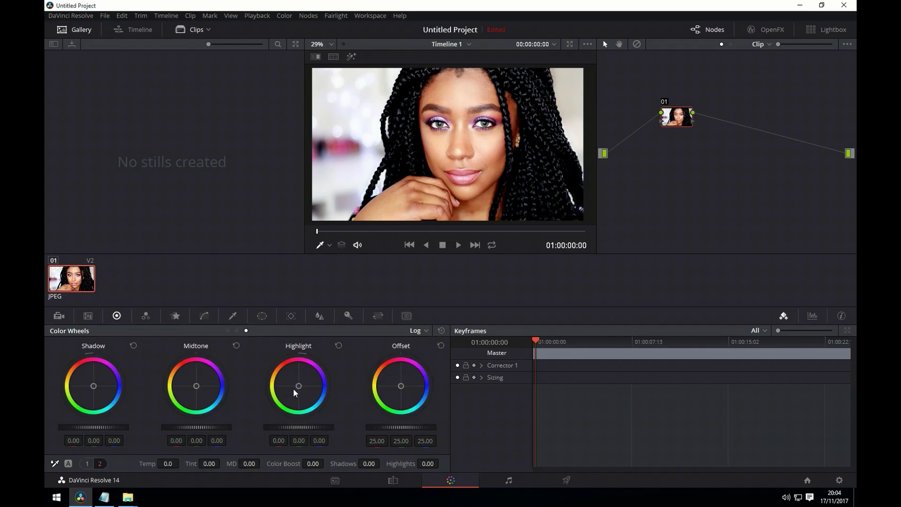
pyautogui.moveTo(299, 387); pyautogui.dragTo(307, 387)
# Step: Grab the blue highlight grade as still 2.1.1, then reset Highlight
pyautogui.rightClick(461, 154)
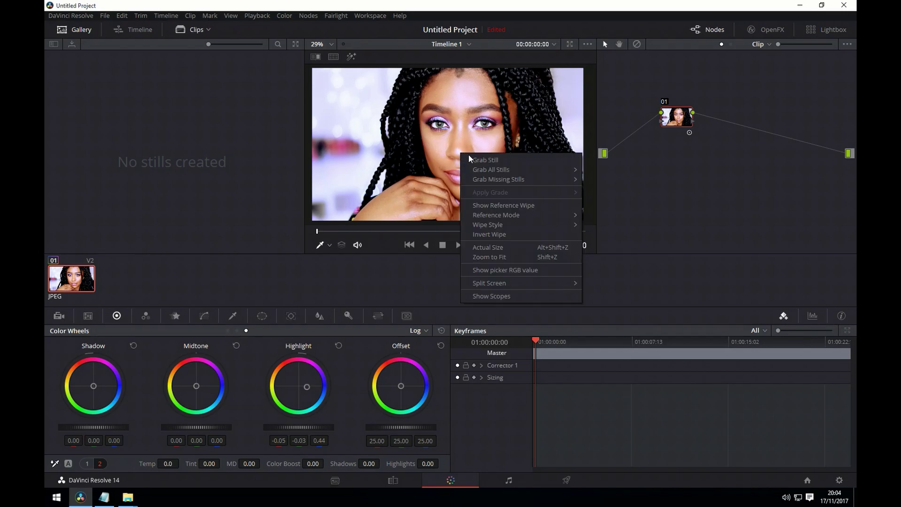
pyautogui.click(484, 159)
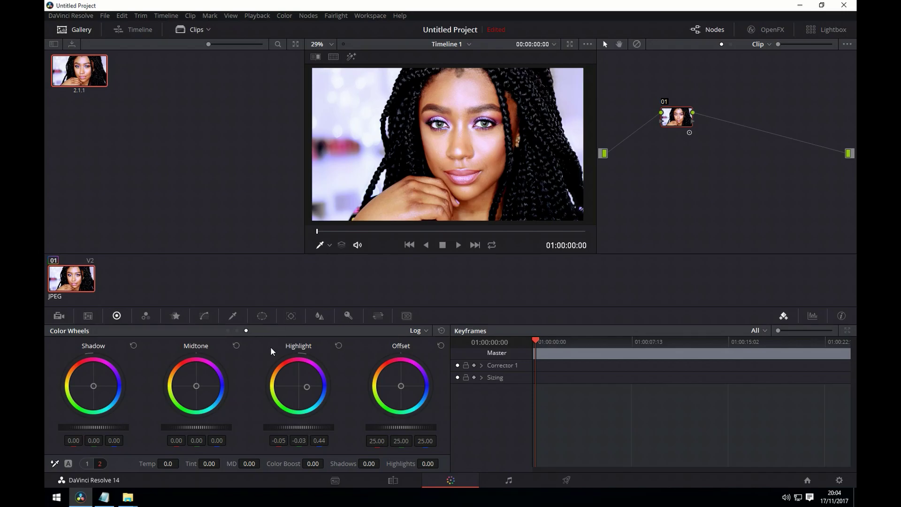
pyautogui.click(443, 330)
# Step: Return to Primaries Wheels and push Gain toward blue (1.00, 0.96, 0.96, 1.49)
pyautogui.click(427, 331)
pyautogui.click(429, 345)
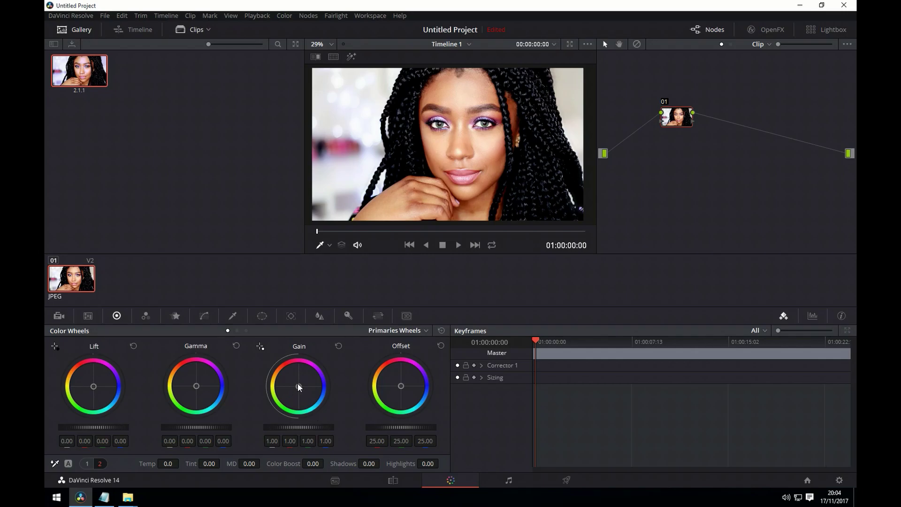
pyautogui.moveTo(299, 386); pyautogui.dragTo(304, 387)
# Step: Grab the cooler Gain grade as a second still and wipe-compare against still 2.1.1
pyautogui.rightClick(458, 134)
pyautogui.click(469, 145)
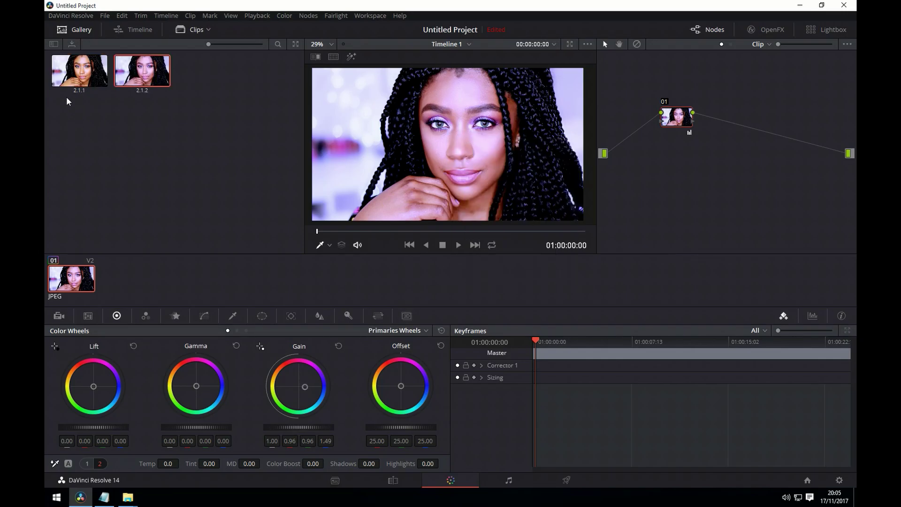
pyautogui.doubleClick(143, 69)
pyautogui.click(81, 72)
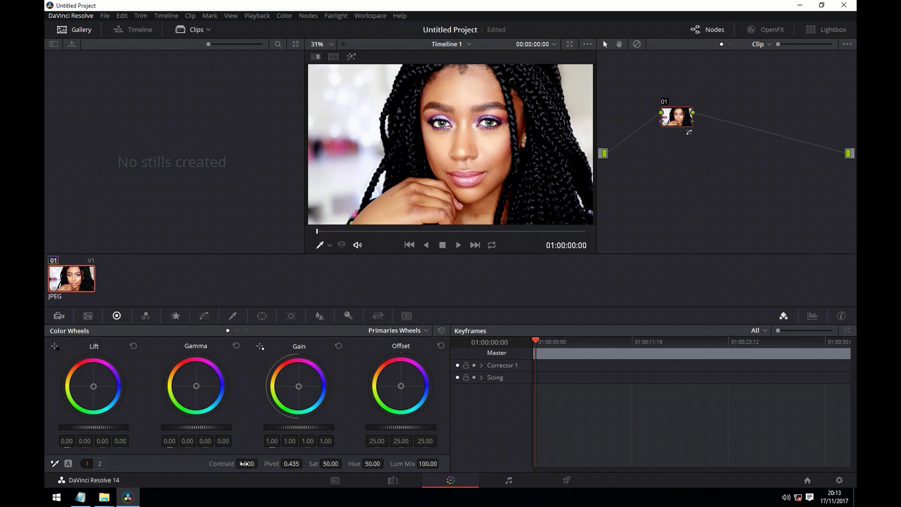
pyautogui.moveTo(247, 463); pyautogui.dragTo(266, 463)
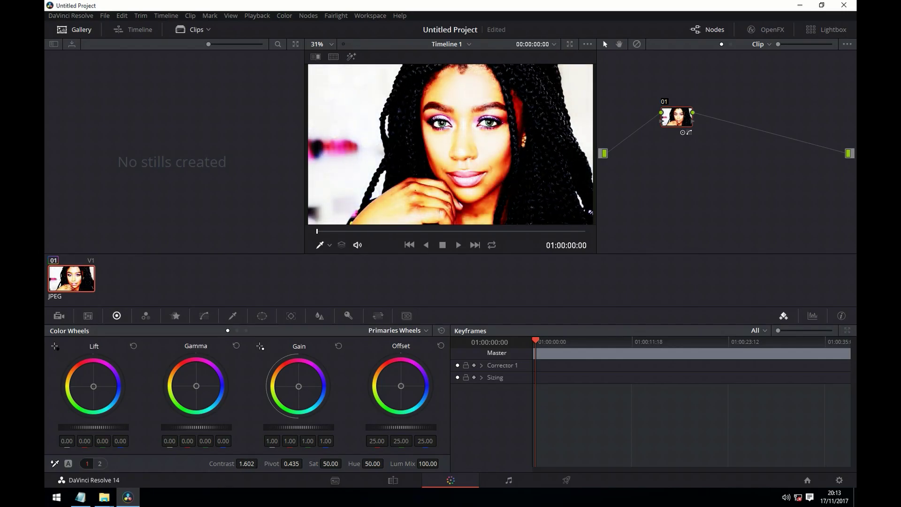
pyautogui.moveTo(292, 464); pyautogui.dragTo(293, 463)
pyautogui.click(441, 331)
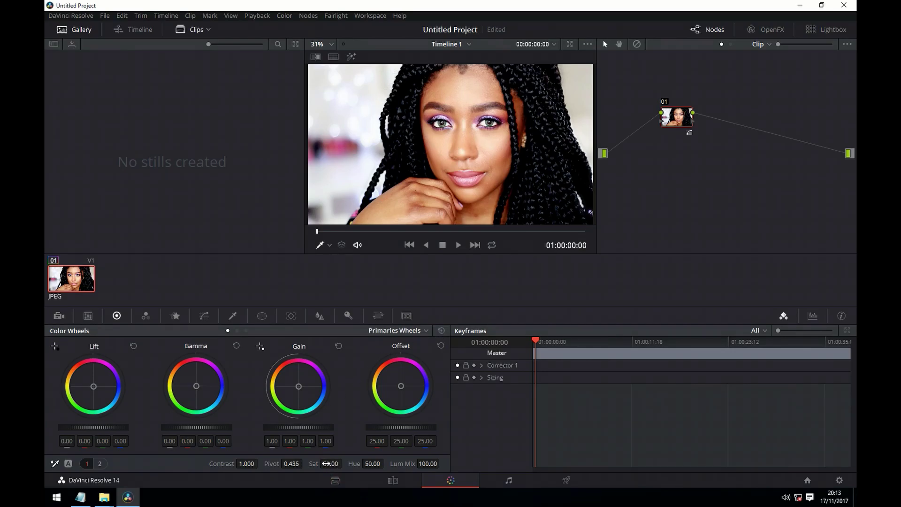
pyautogui.moveTo(330, 464); pyautogui.dragTo(344, 464)
pyautogui.click(441, 330)
pyautogui.moveTo(386, 463); pyautogui.dragTo(386, 463)
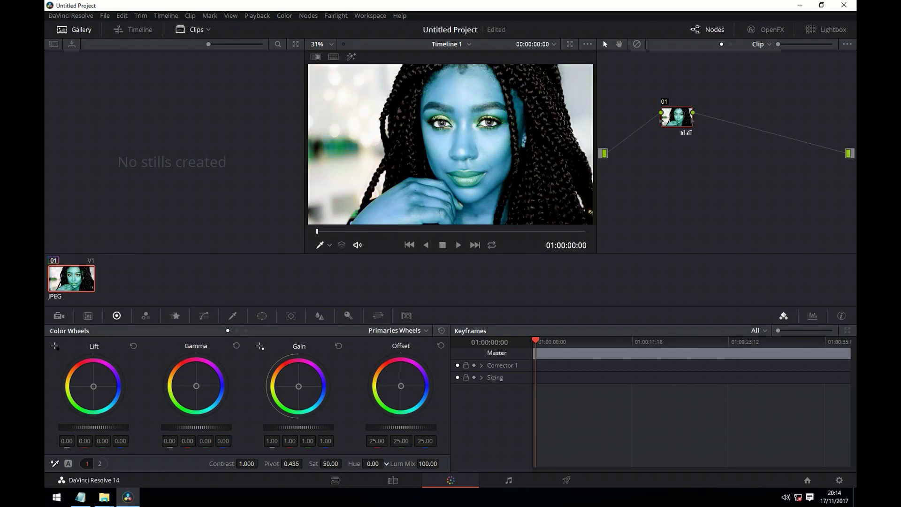
pyautogui.click(440, 330)
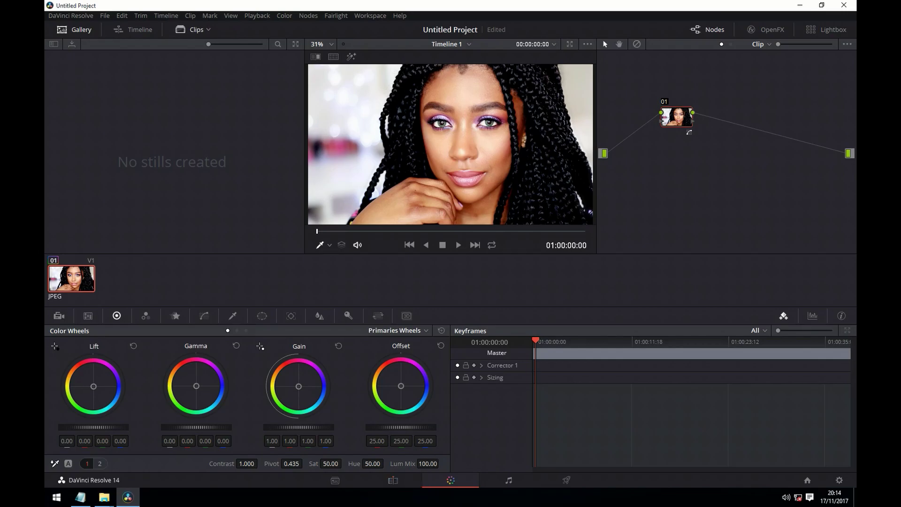
# Step: Show the RGB Parade scope, switch to Primaries Bars, and test then reset a green Gain boost
pyautogui.click(813, 316)
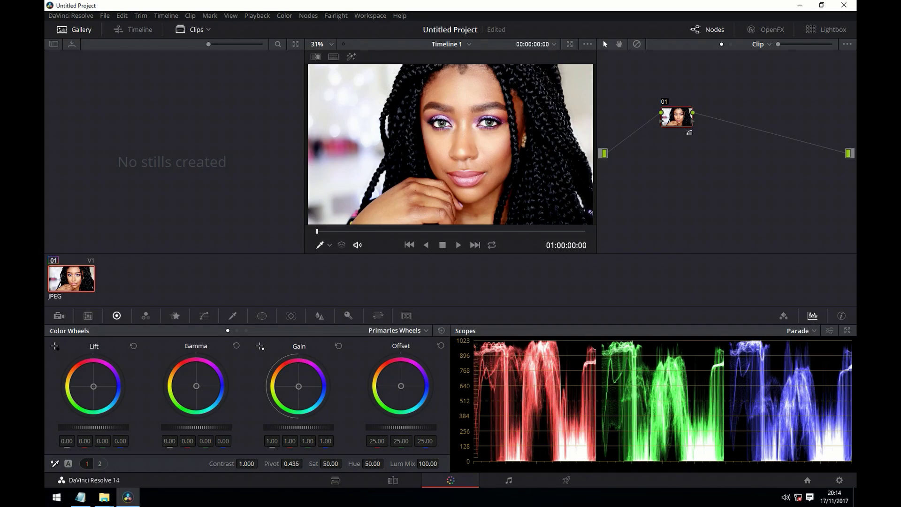
pyautogui.click(425, 330)
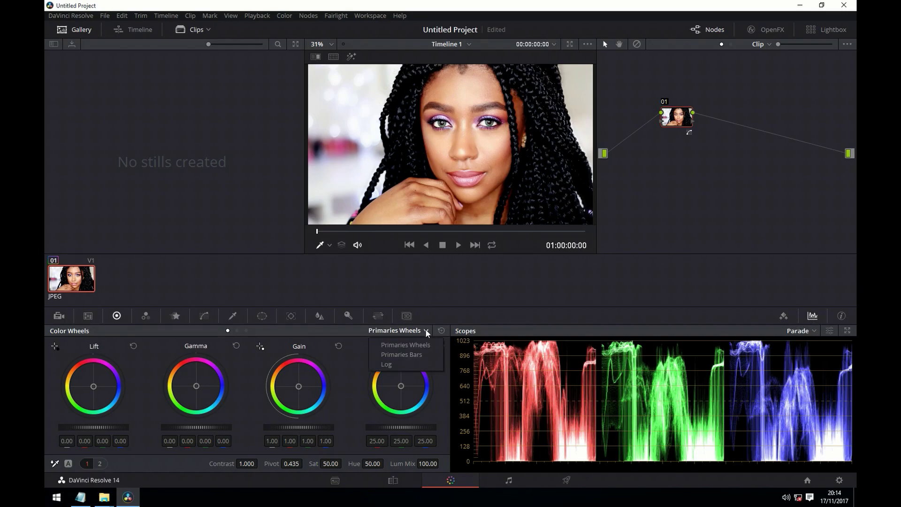
pyautogui.click(420, 358)
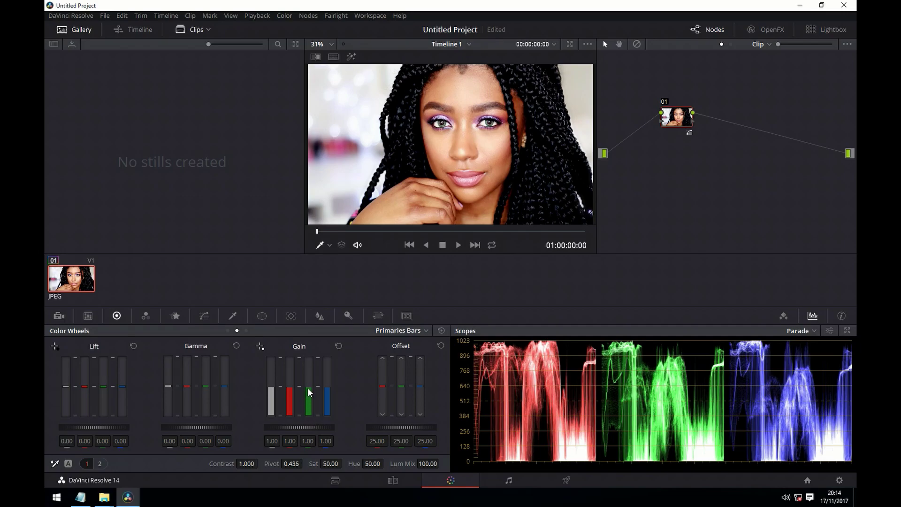
pyautogui.moveTo(309, 403)
pyautogui.mouseDown()
pyautogui.moveTo(308, 368)
pyautogui.moveTo(308, 392)
pyautogui.mouseUp()
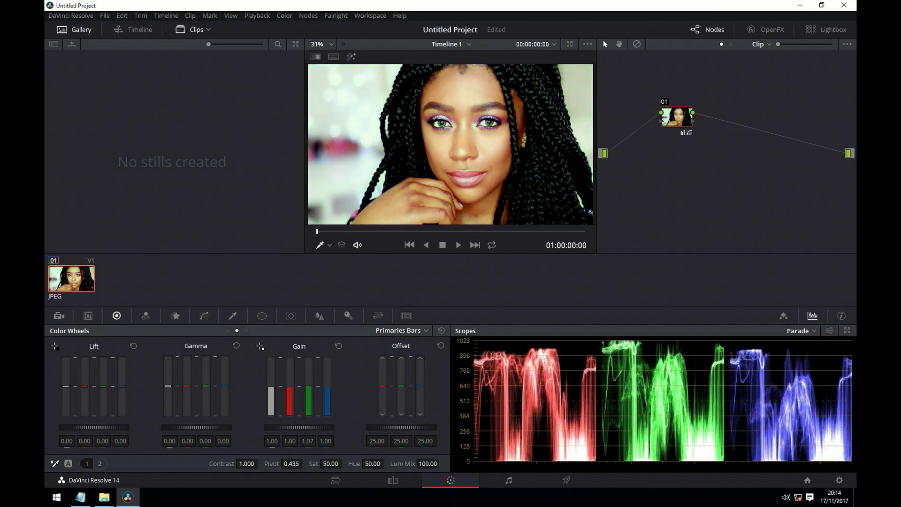
pyautogui.click(338, 346)
# Step: Lower Lum Mix to 0.00, retest and reset green Gain, and return to Primaries Wheels
pyautogui.moveTo(436, 463); pyautogui.dragTo(422, 463)
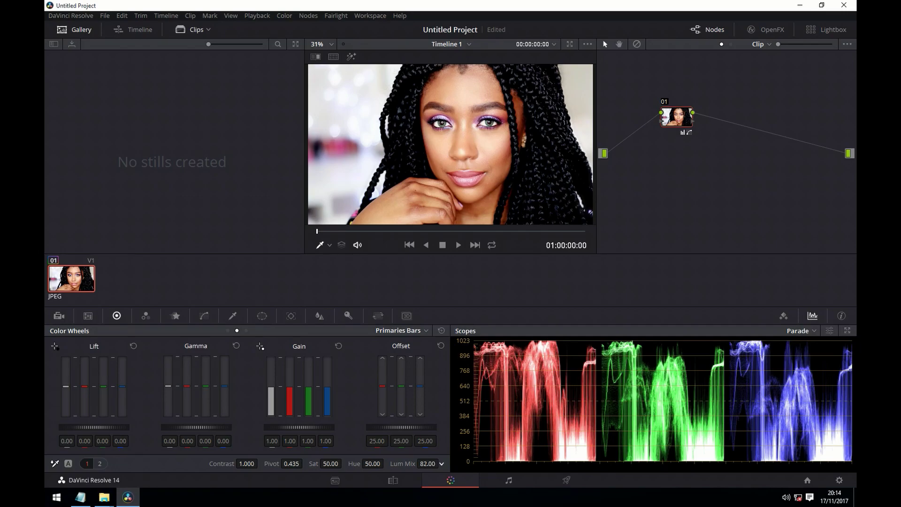
pyautogui.press('BackSpace')
pyautogui.moveTo(308, 386)
pyautogui.mouseDown()
pyautogui.moveTo(309, 368)
pyautogui.moveTo(308, 402)
pyautogui.moveTo(309, 378)
pyautogui.mouseUp()
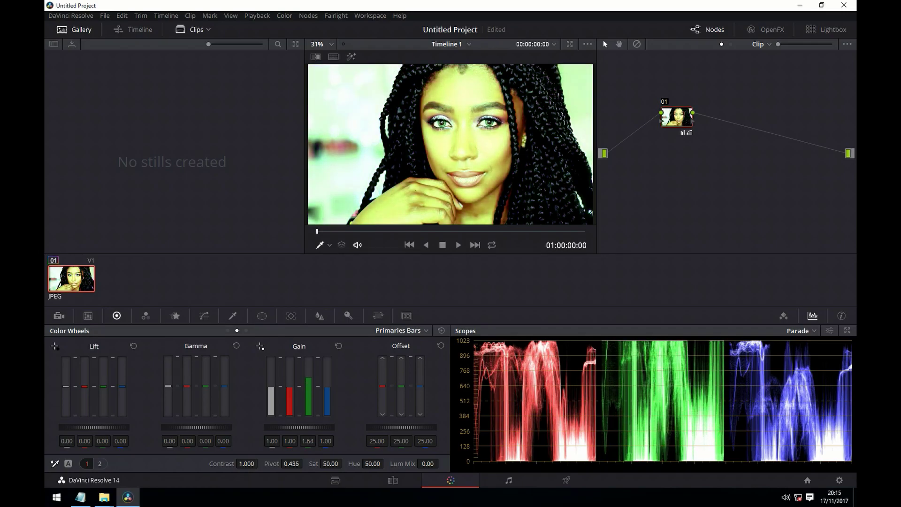
pyautogui.click(338, 347)
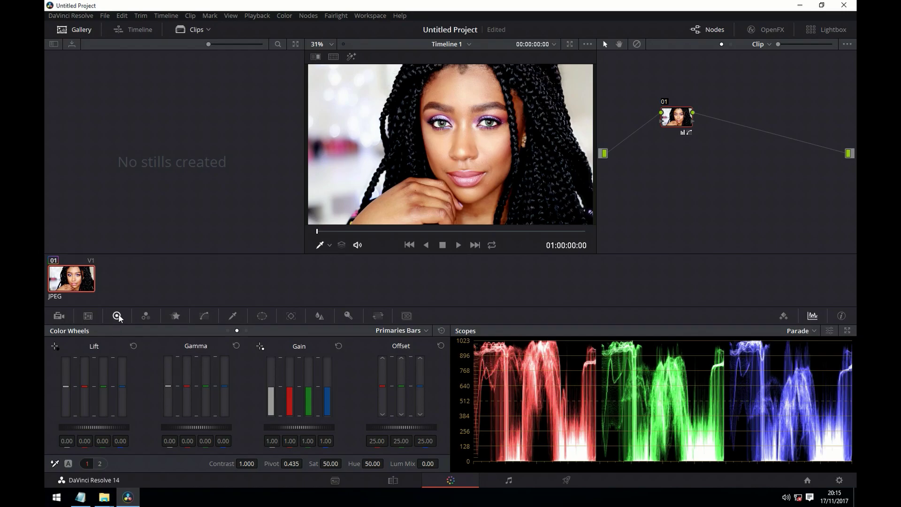
pyautogui.click(426, 331)
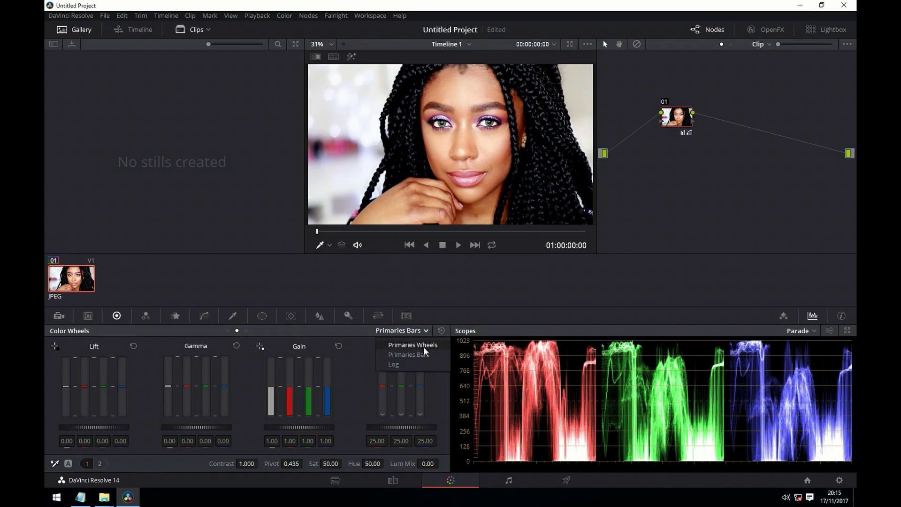
pyautogui.click(424, 346)
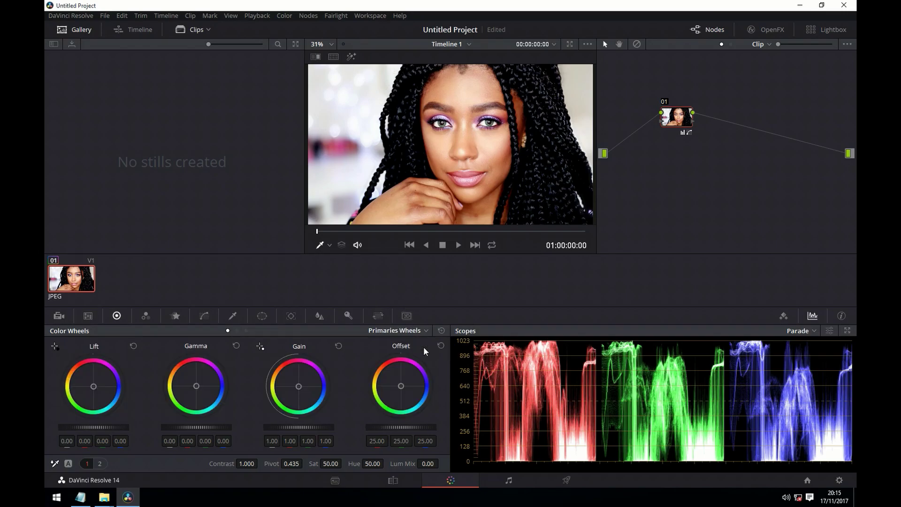
# Step: On primaries page 2, test warming Temp, reset it to 0.0, and raise Mid Detail to 74.00
pyautogui.click(100, 464)
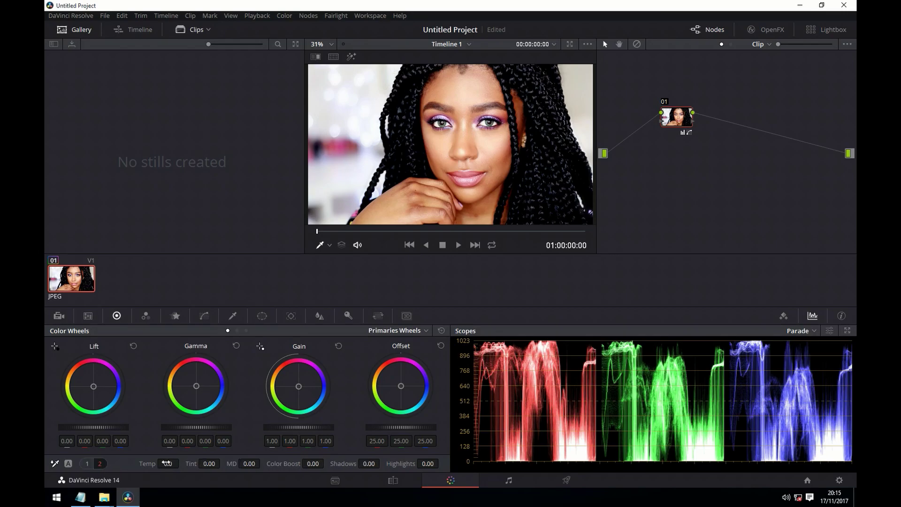
pyautogui.moveTo(165, 464)
pyautogui.mouseDown()
pyautogui.moveTo(189, 464)
pyautogui.moveTo(181, 464)
pyautogui.mouseUp()
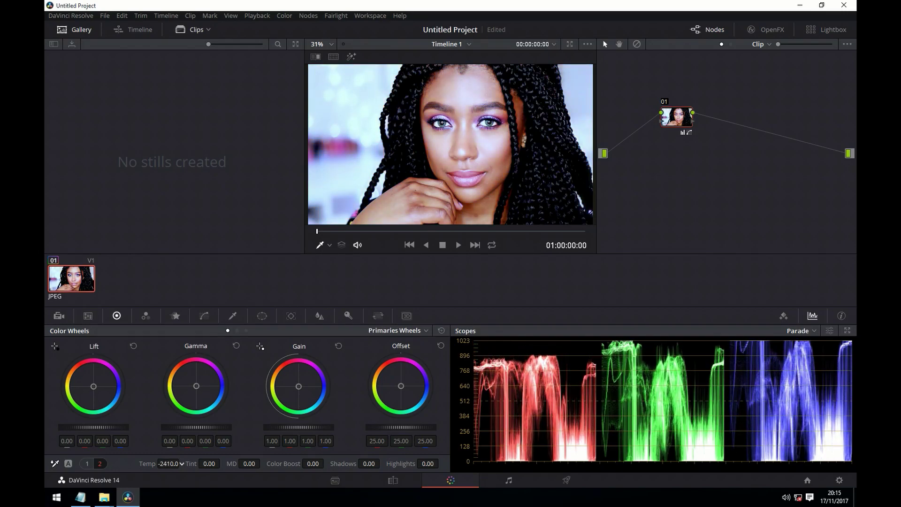
pyautogui.click(441, 330)
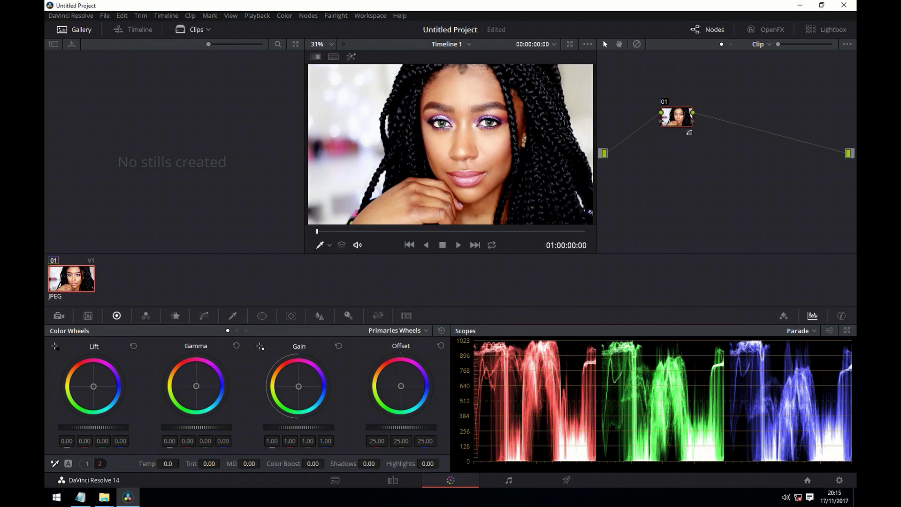
pyautogui.moveTo(249, 463); pyautogui.dragTo(256, 463)
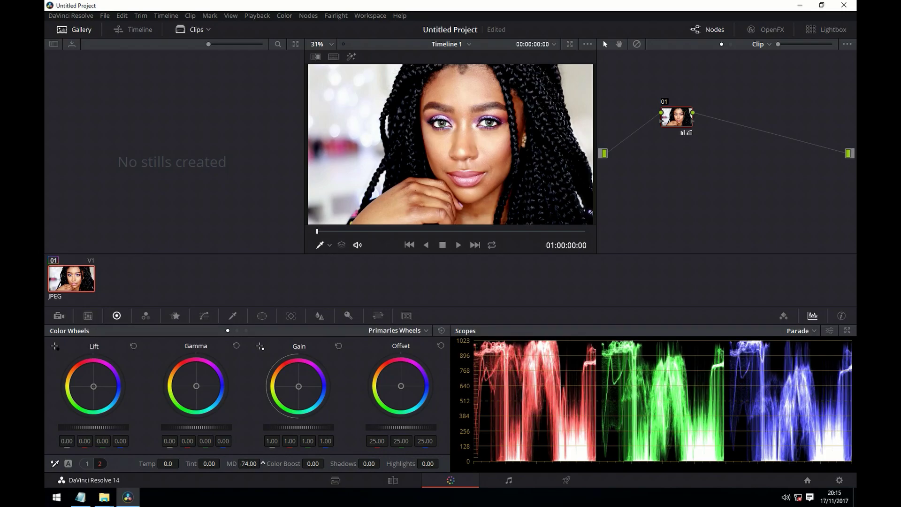
pyautogui.moveTo(249, 464); pyautogui.dragTo(230, 463)
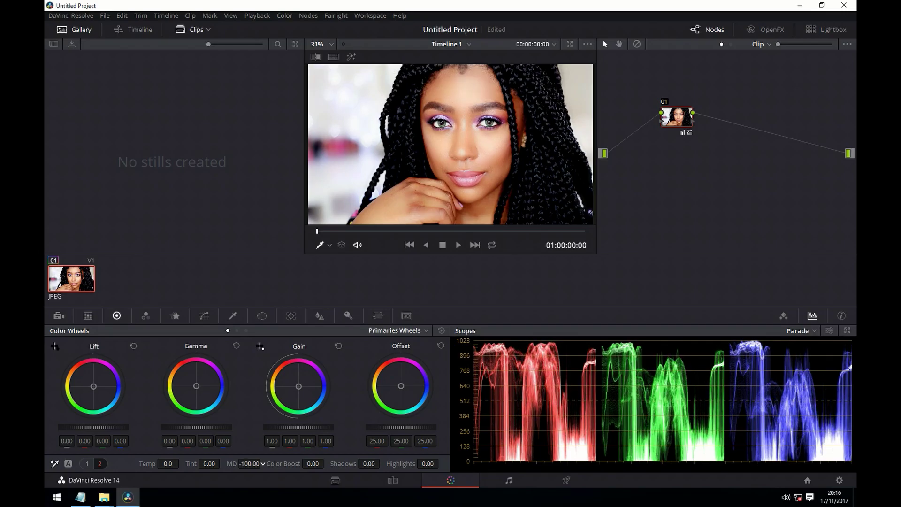
pyautogui.moveTo(249, 463); pyautogui.dragTo(268, 464)
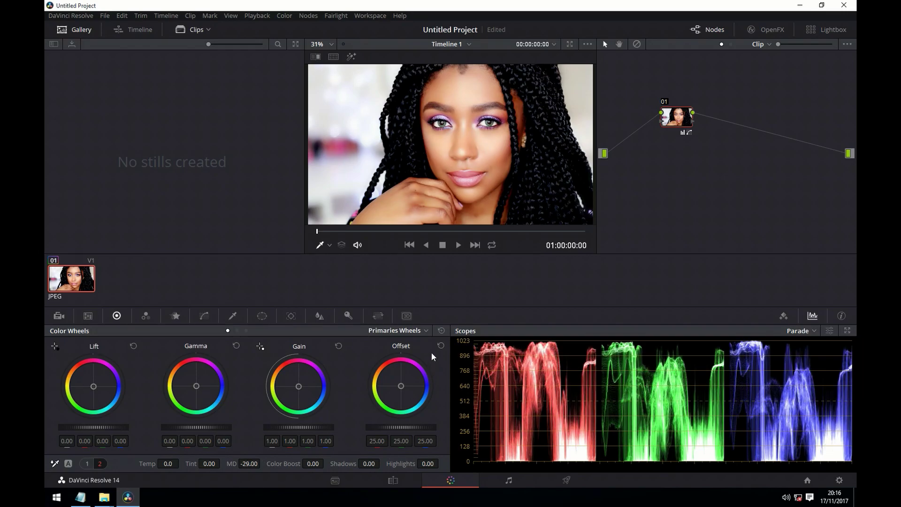
pyautogui.click(441, 331)
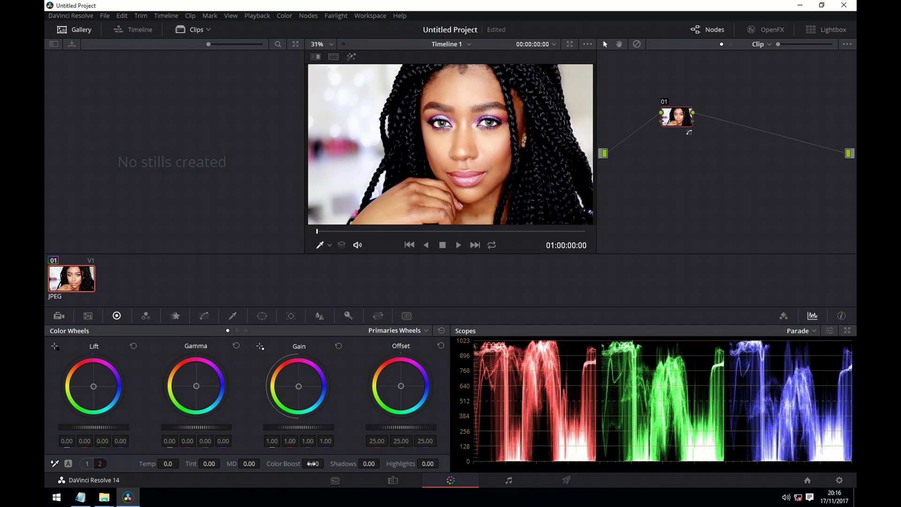
pyautogui.moveTo(313, 463)
pyautogui.mouseDown()
pyautogui.moveTo(347, 463)
pyautogui.moveTo(310, 463)
pyautogui.mouseUp()
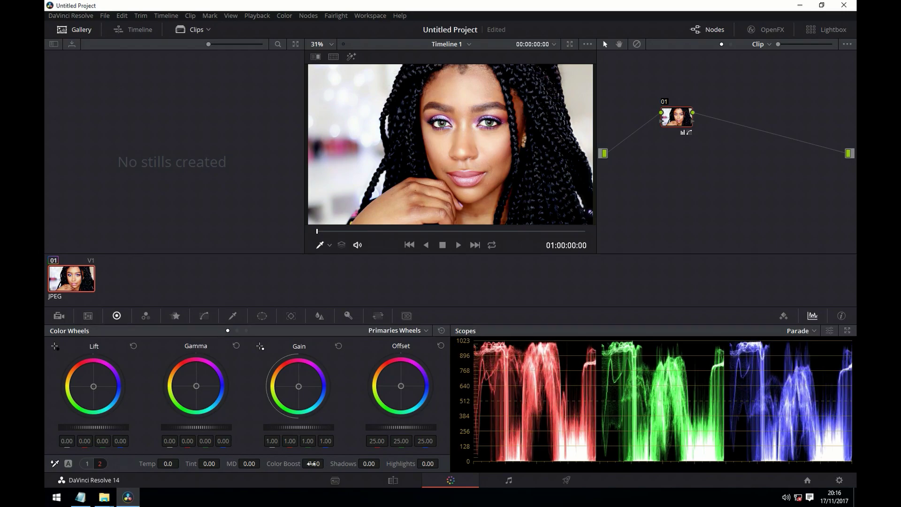
pyautogui.click(442, 330)
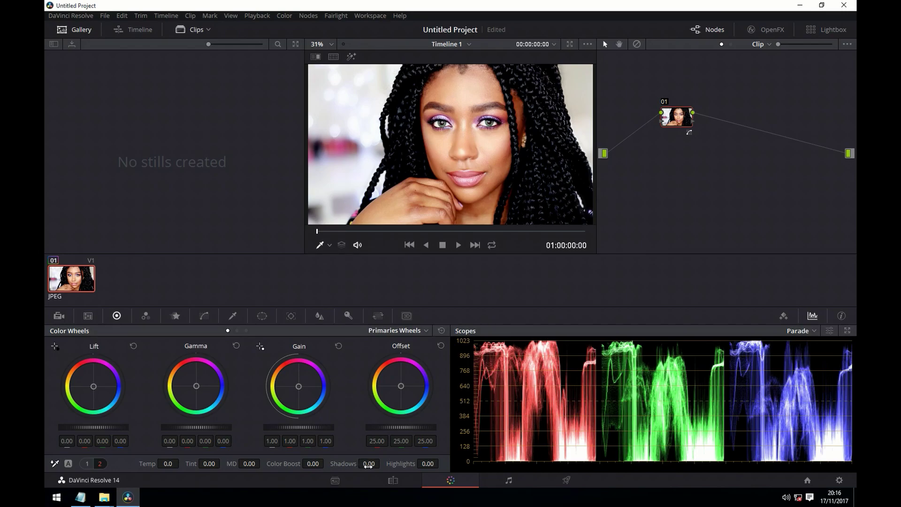
pyautogui.moveTo(369, 465); pyautogui.dragTo(383, 464)
pyautogui.click(443, 330)
pyautogui.moveTo(428, 463); pyautogui.dragTo(359, 463)
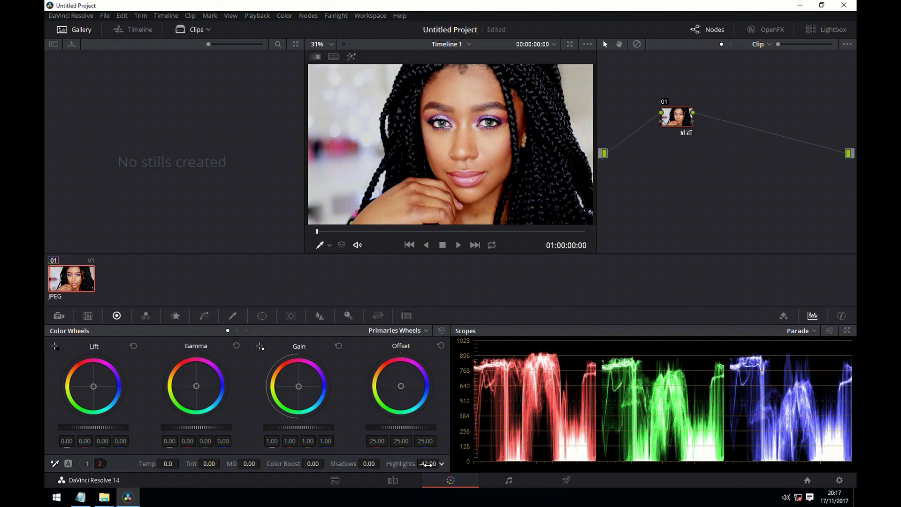
pyautogui.click(441, 331)
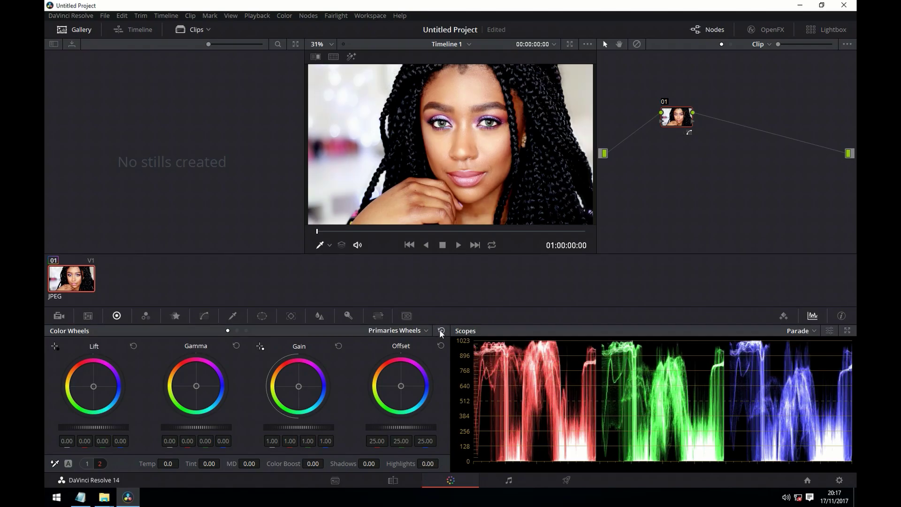
# Step: Switch the wheels to Log, check Low and High Range, then test the custom curve's black point
pyautogui.click(425, 331)
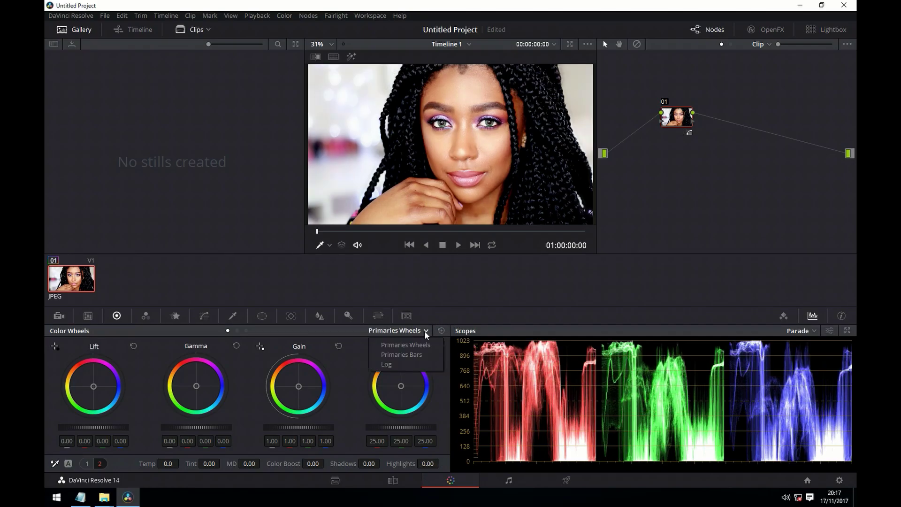
pyautogui.click(402, 366)
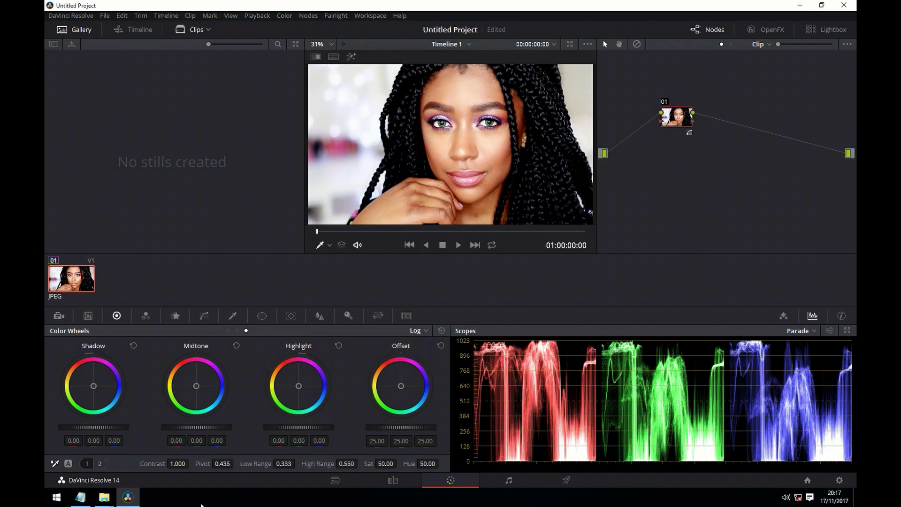
pyautogui.click(284, 464)
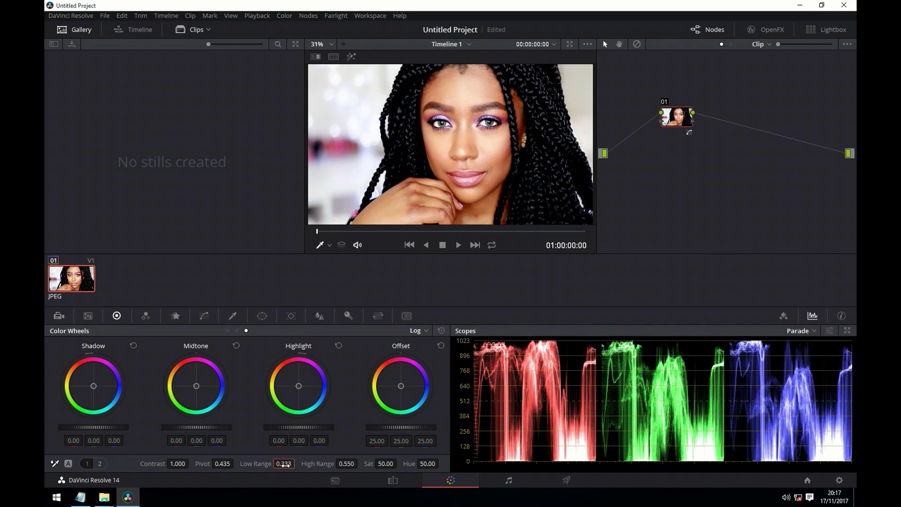
pyautogui.click(347, 464)
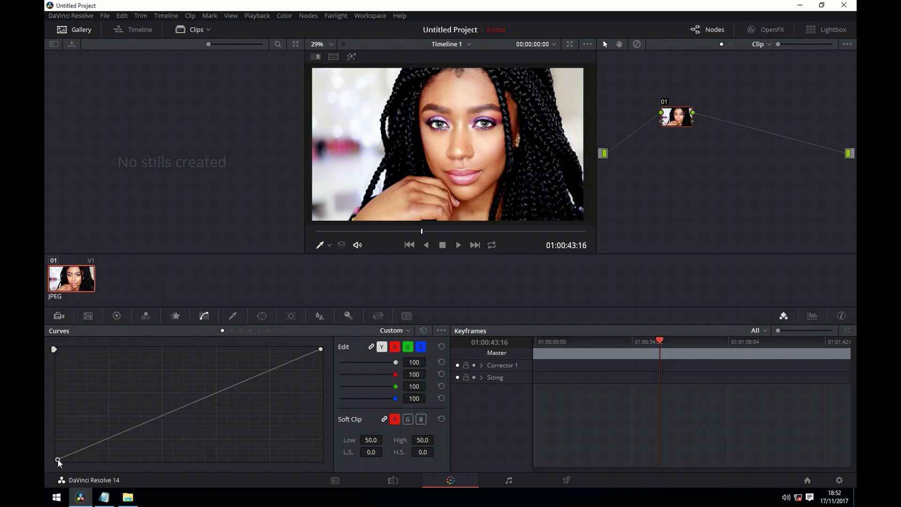
pyautogui.moveTo(58, 460); pyautogui.dragTo(45, 486)
# Step: Experiment with curve points and reset, then sample the dark hair and pull shadows into an S-curve
pyautogui.moveTo(320, 349)
pyautogui.mouseDown()
pyautogui.moveTo(297, 346)
pyautogui.moveTo(334, 348)
pyautogui.moveTo(301, 346)
pyautogui.moveTo(322, 345)
pyautogui.mouseUp()
pyautogui.moveTo(183, 405); pyautogui.dragTo(183, 408)
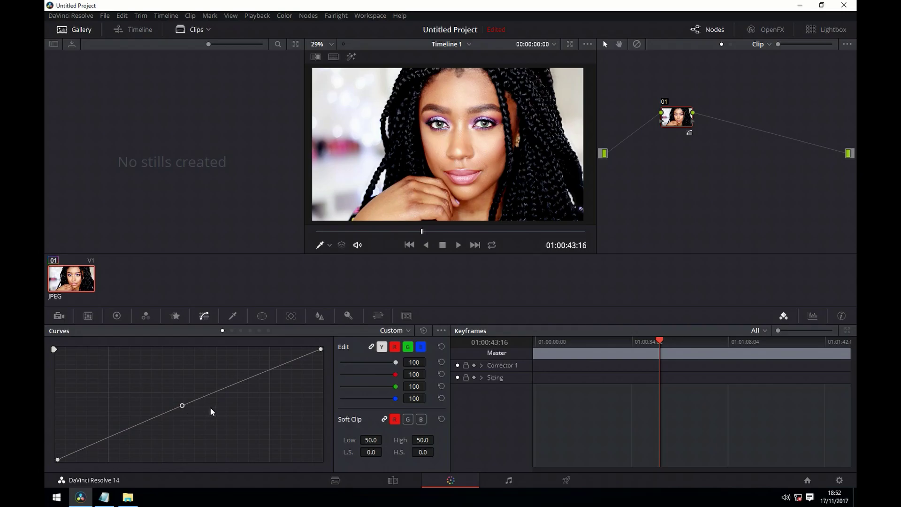
pyautogui.click(424, 329)
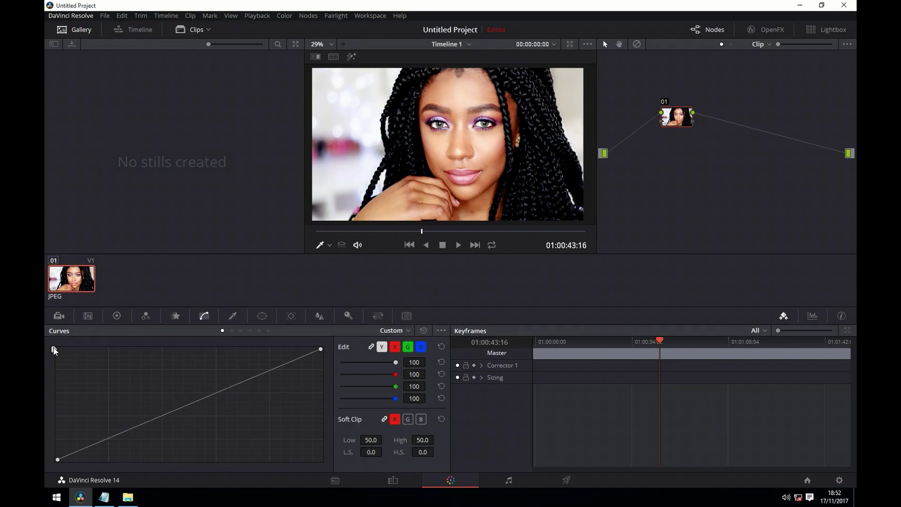
pyautogui.moveTo(54, 350); pyautogui.dragTo(46, 382)
pyautogui.click(387, 113)
pyautogui.moveTo(73, 452); pyautogui.dragTo(70, 461)
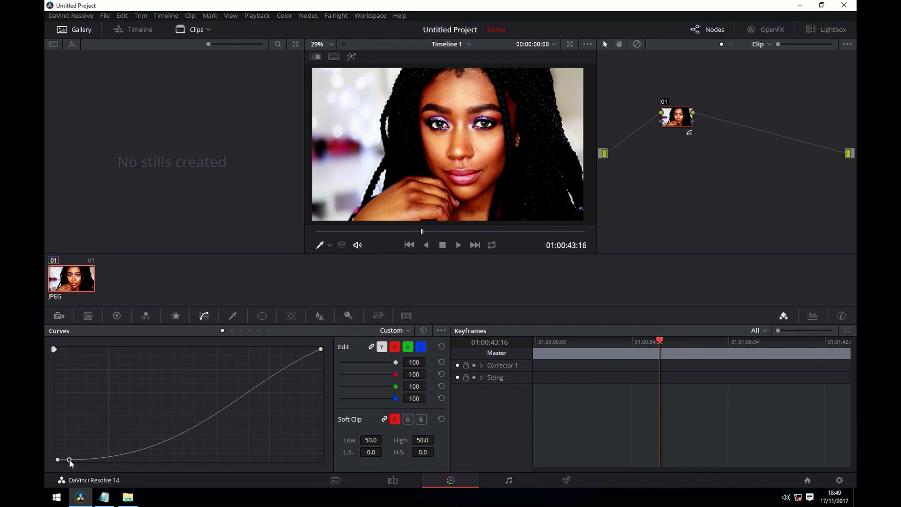
# Step: Resample the hair onto the curve, crush shadows with the low point, then reset the curve straight
pyautogui.moveTo(70, 463); pyautogui.dragTo(68, 455)
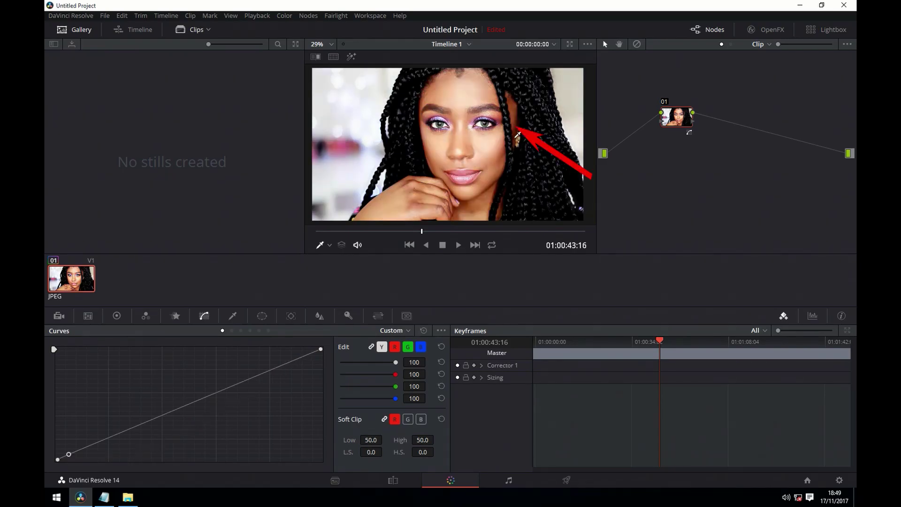
pyautogui.click(517, 135)
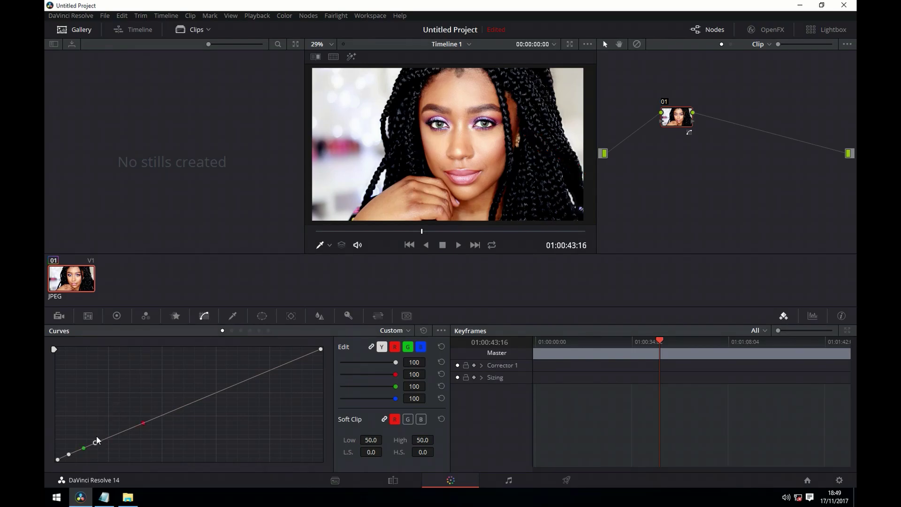
pyautogui.click(69, 454)
pyautogui.moveTo(70, 455); pyautogui.dragTo(70, 462)
pyautogui.click(423, 331)
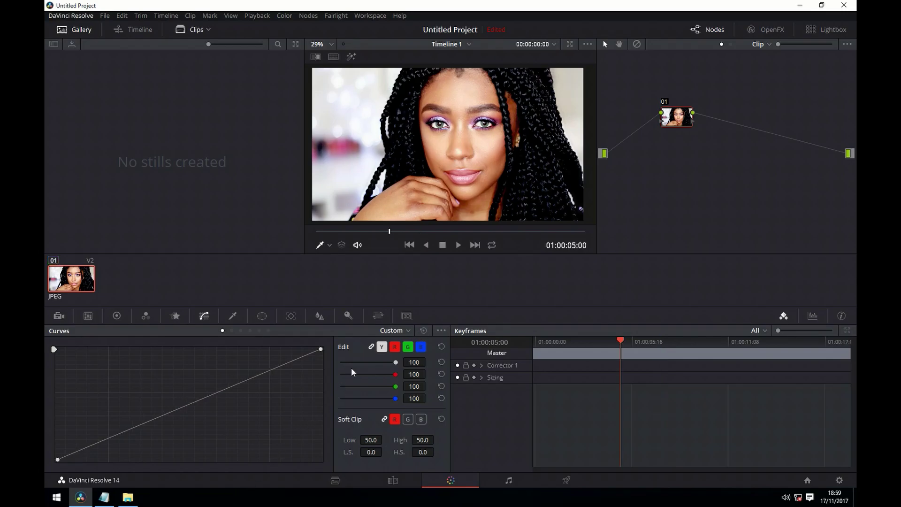
# Step: Unlink the channels, inspect the red, green and blue curves, and pull the red curve down
pyautogui.click(371, 348)
pyautogui.click(395, 347)
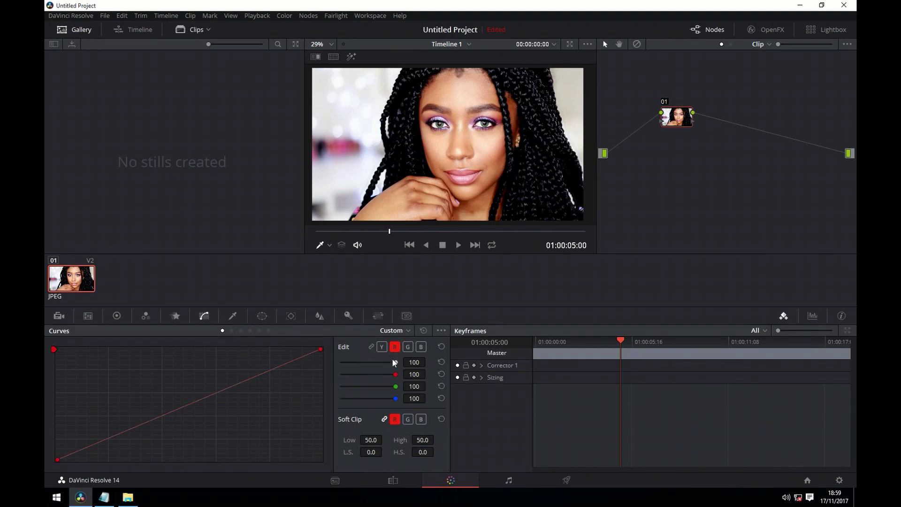
pyautogui.click(408, 347)
pyautogui.click(421, 347)
pyautogui.click(394, 348)
pyautogui.moveTo(197, 406); pyautogui.dragTo(183, 392)
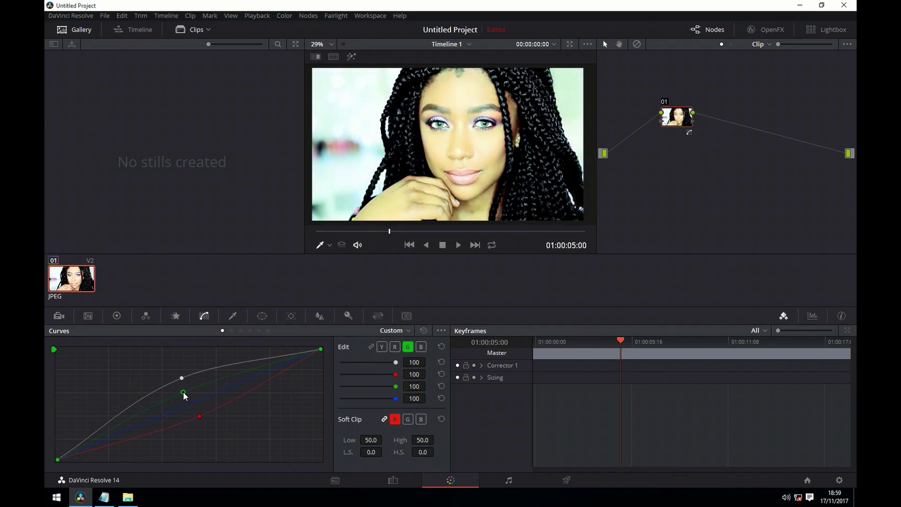
pyautogui.click(186, 404)
# Step: Reset all curves, link Y, R, G and B together, and add a midpoint on the curve
pyautogui.click(423, 331)
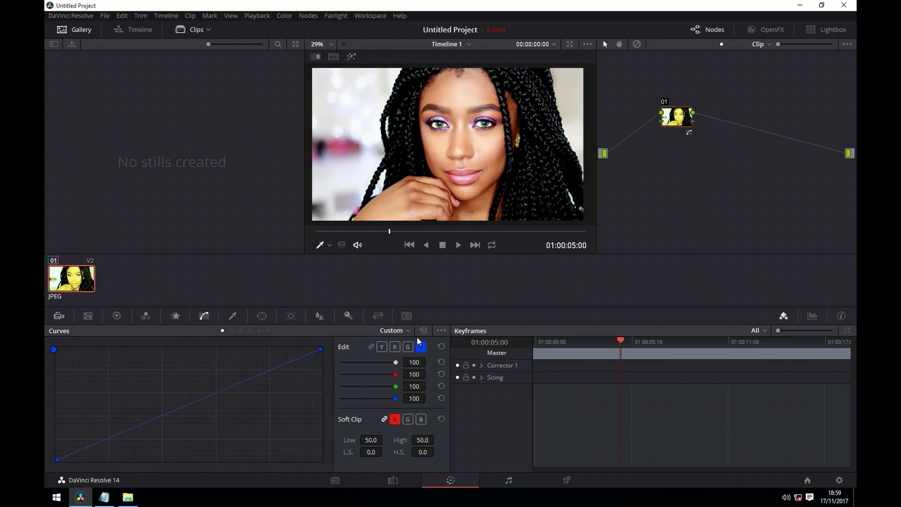
pyautogui.click(371, 347)
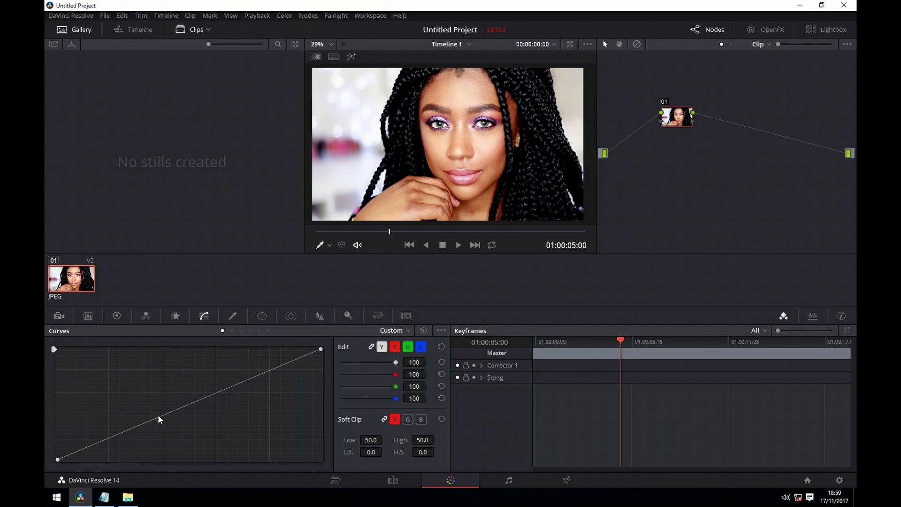
pyautogui.moveTo(159, 416)
pyautogui.mouseDown()
pyautogui.moveTo(150, 364)
pyautogui.moveTo(177, 449)
pyautogui.moveTo(157, 378)
pyautogui.moveTo(159, 415)
pyautogui.mouseUp()
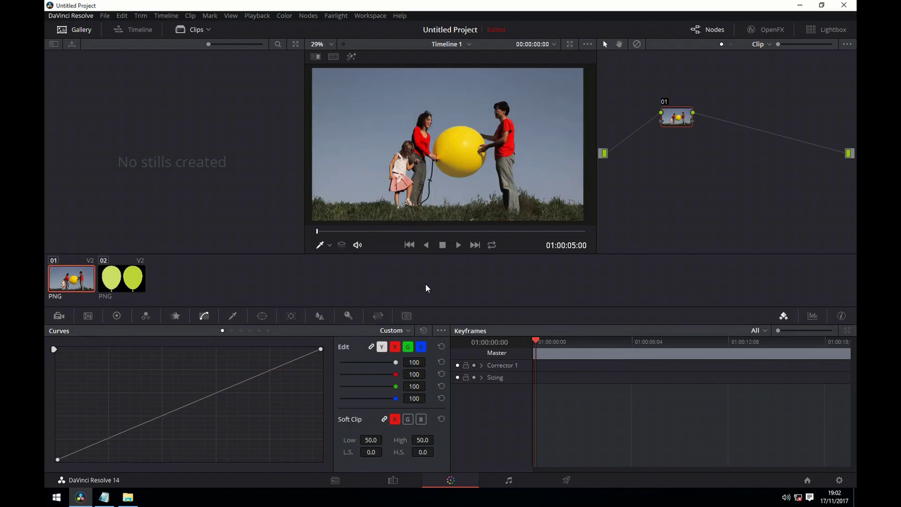
# Step: Switch the curve graph to Hue Vs Hue and sample the yellow ball's hue onto it
pyautogui.click(406, 330)
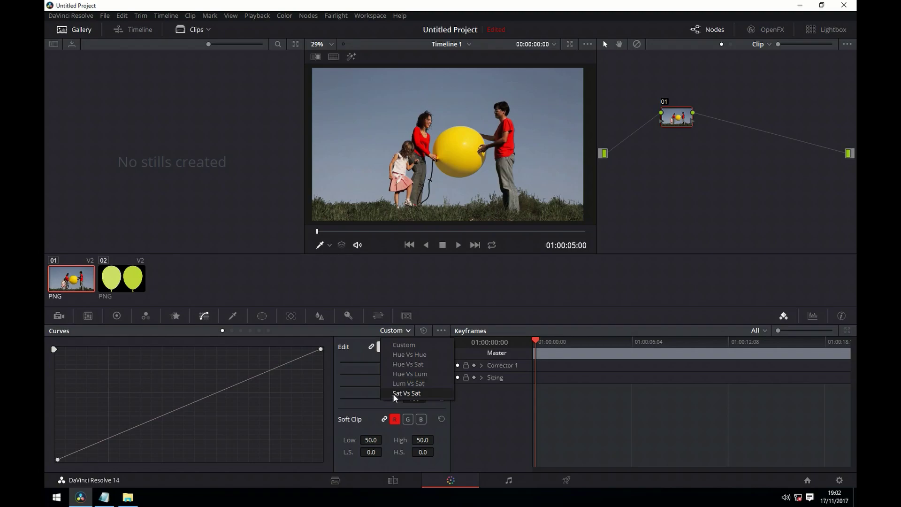
pyautogui.click(400, 355)
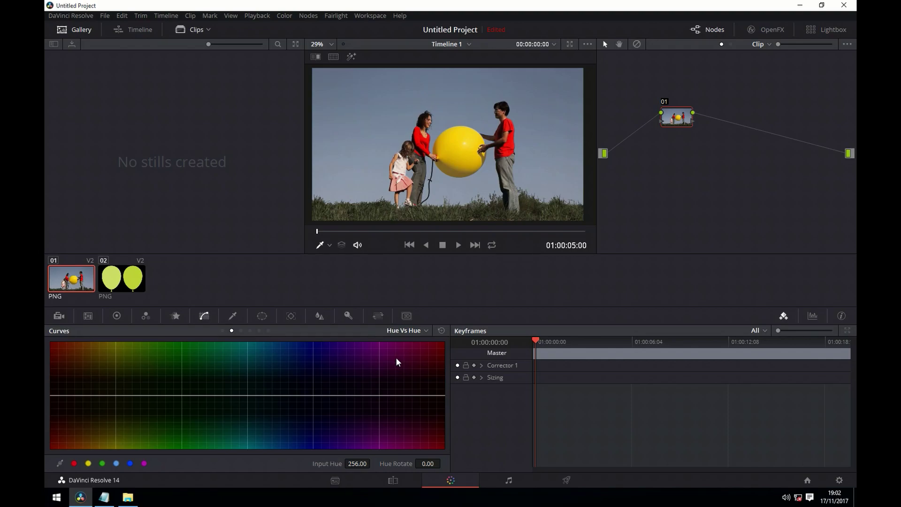
pyautogui.click(460, 140)
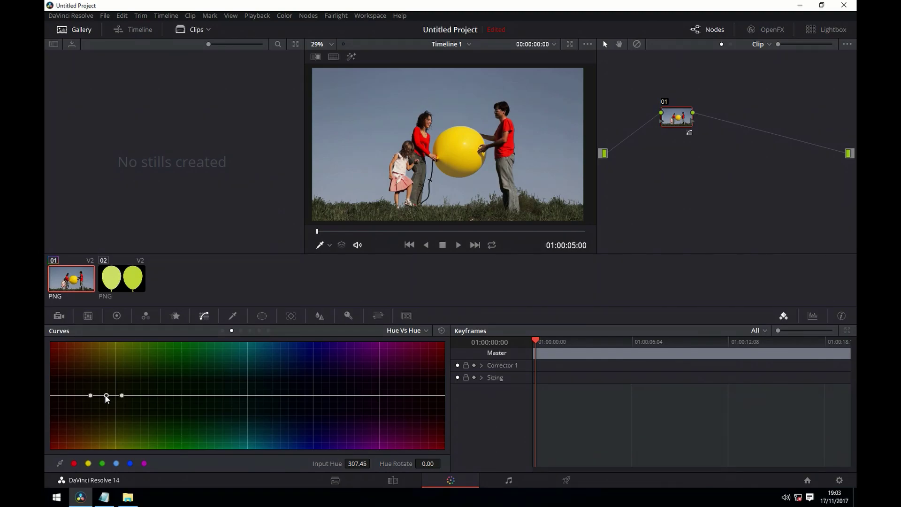
pyautogui.moveTo(105, 396); pyautogui.dragTo(103, 401)
pyautogui.moveTo(103, 401); pyautogui.dragTo(106, 387)
pyautogui.click(425, 331)
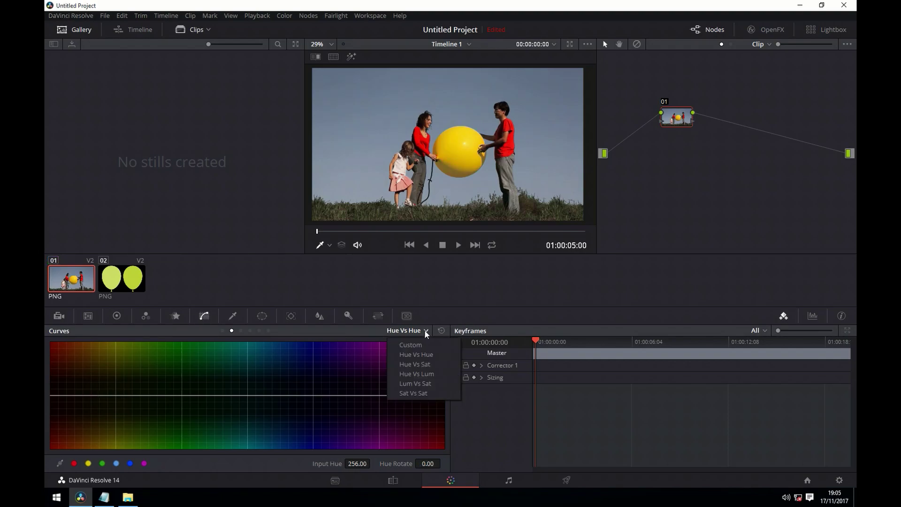
# Step: On the Hue Vs Sat curve, sample the yellow ball's hue and nudge its saturation point
pyautogui.click(414, 367)
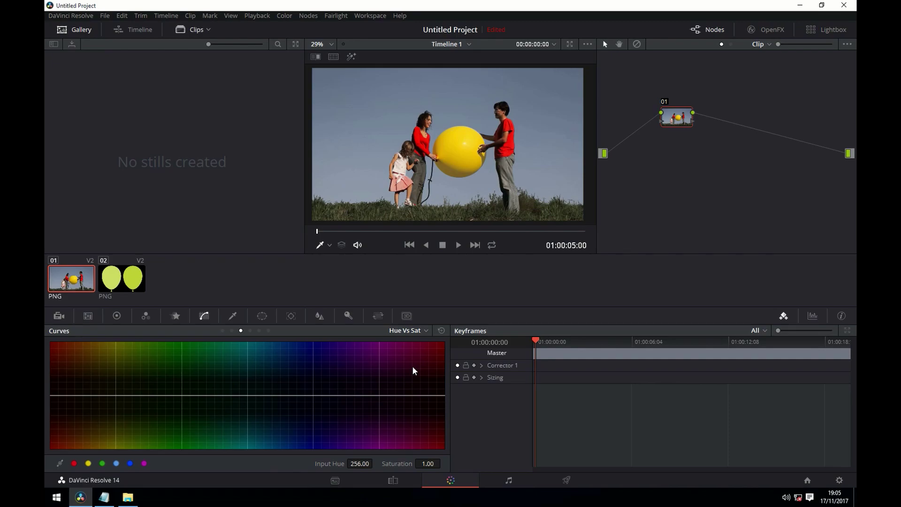
pyautogui.click(460, 140)
pyautogui.moveTo(105, 395)
pyautogui.mouseDown()
pyautogui.moveTo(106, 357)
pyautogui.moveTo(104, 445)
pyautogui.moveTo(106, 395)
pyautogui.mouseUp()
# Step: Pull the neighbouring Hue Vs Sat points to zero and widen the kept yellow range on both sides
pyautogui.click(123, 396)
pyautogui.moveTo(122, 395); pyautogui.dragTo(111, 453)
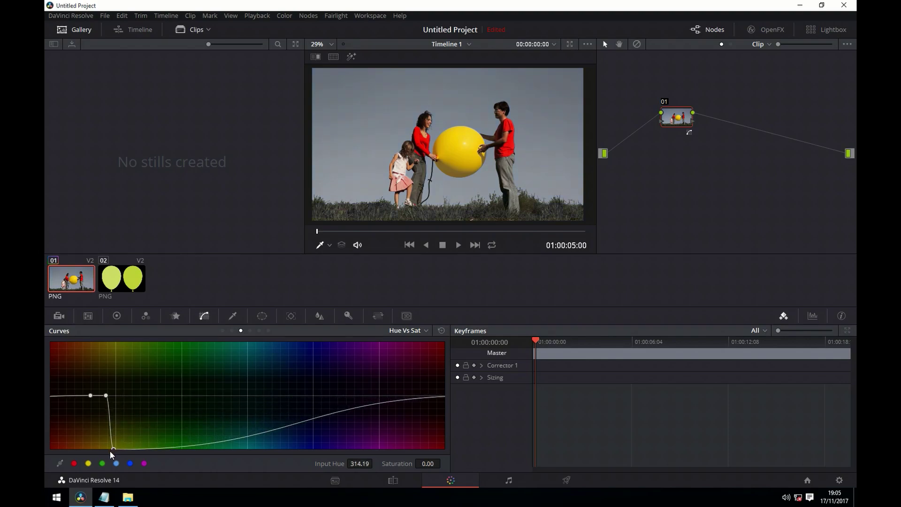
pyautogui.moveTo(89, 397); pyautogui.dragTo(91, 452)
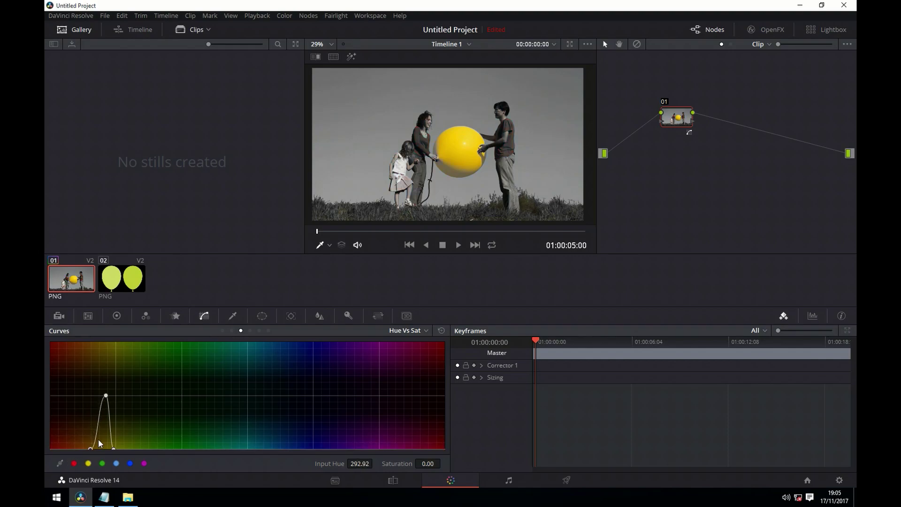
pyautogui.moveTo(111, 446); pyautogui.dragTo(154, 449)
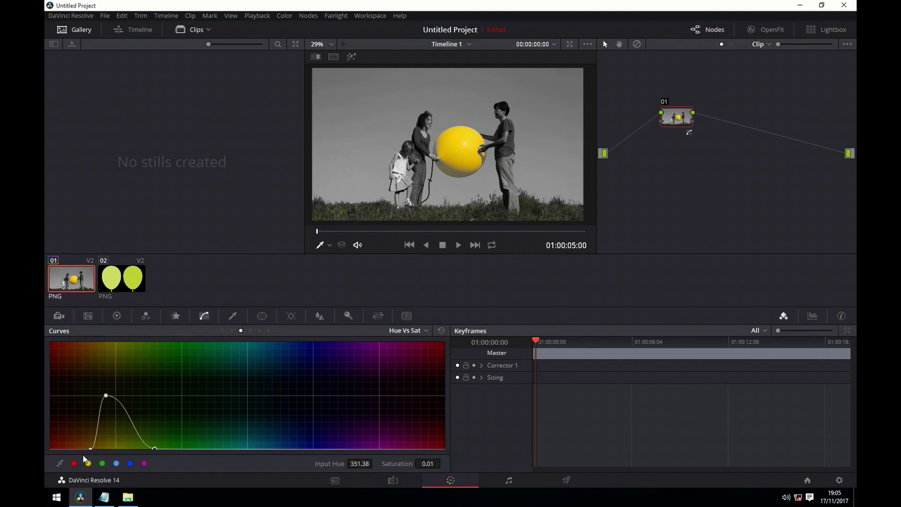
pyautogui.moveTo(91, 449); pyautogui.dragTo(71, 446)
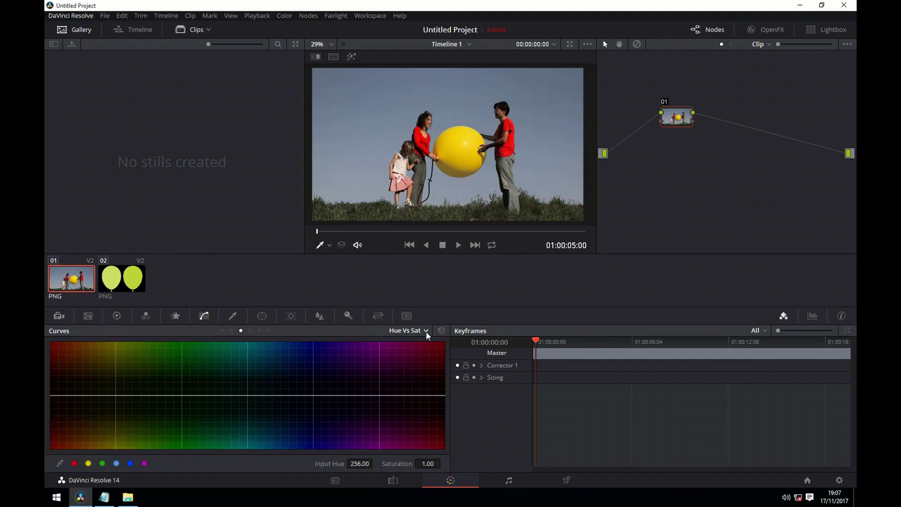
pyautogui.click(426, 331)
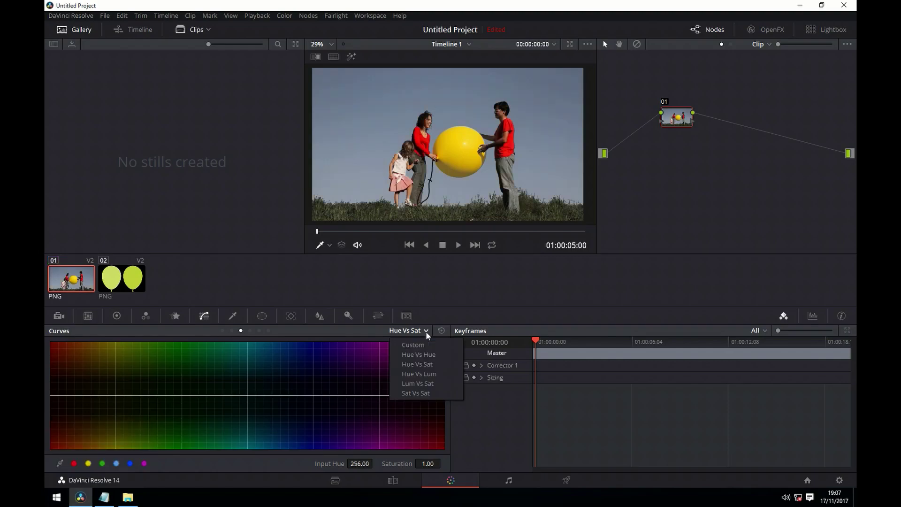
# Step: On the Hue Vs Lum curve, sample the yellow ball, drag its point to change luminance, then reset
pyautogui.click(426, 374)
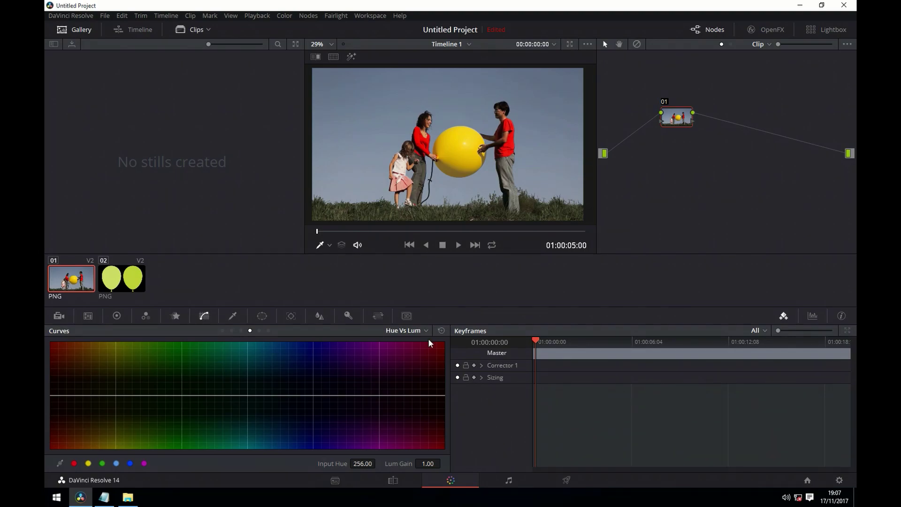
pyautogui.click(465, 139)
pyautogui.moveTo(107, 396); pyautogui.dragTo(107, 463)
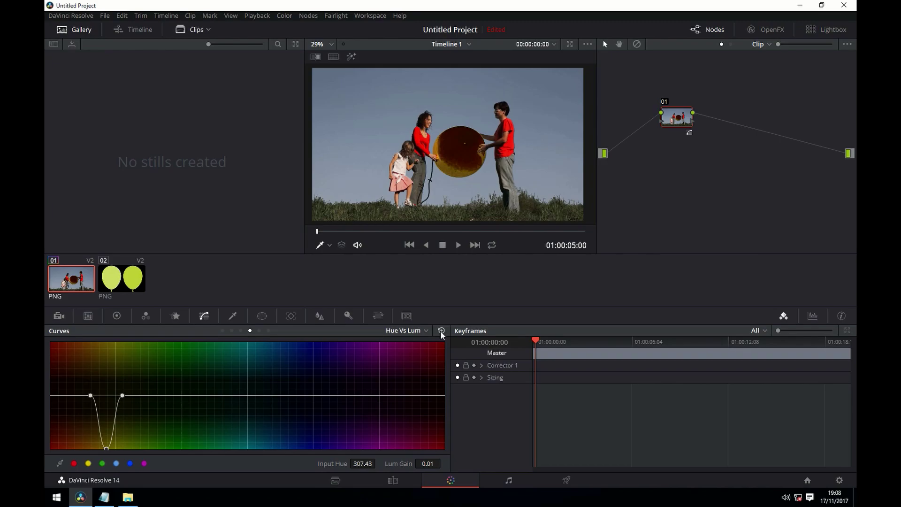
pyautogui.click(426, 330)
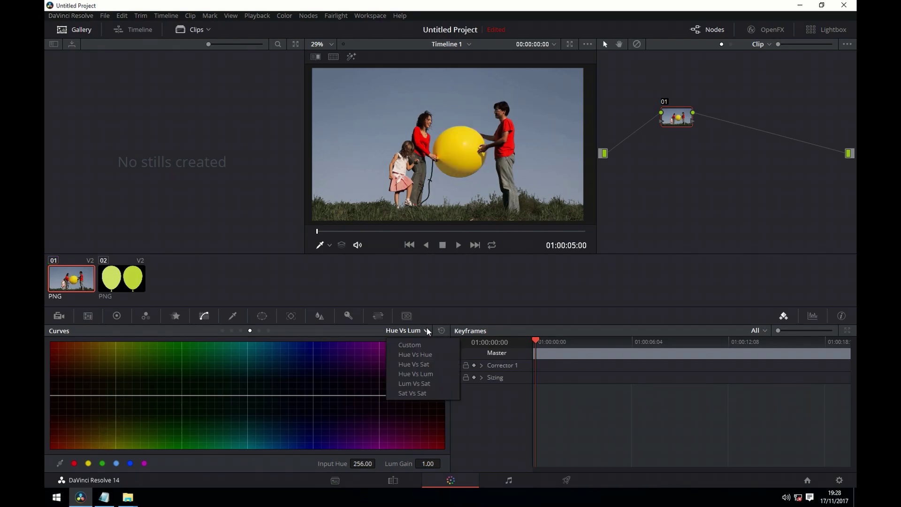
# Step: Show the Lum Vs Sat curve and move to the balloons clip (clip 02)
pyautogui.click(418, 381)
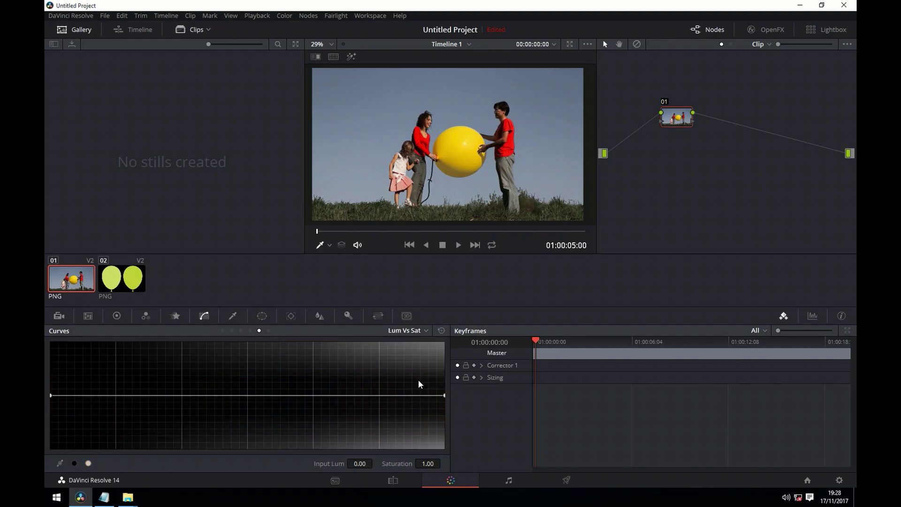
pyautogui.click(132, 283)
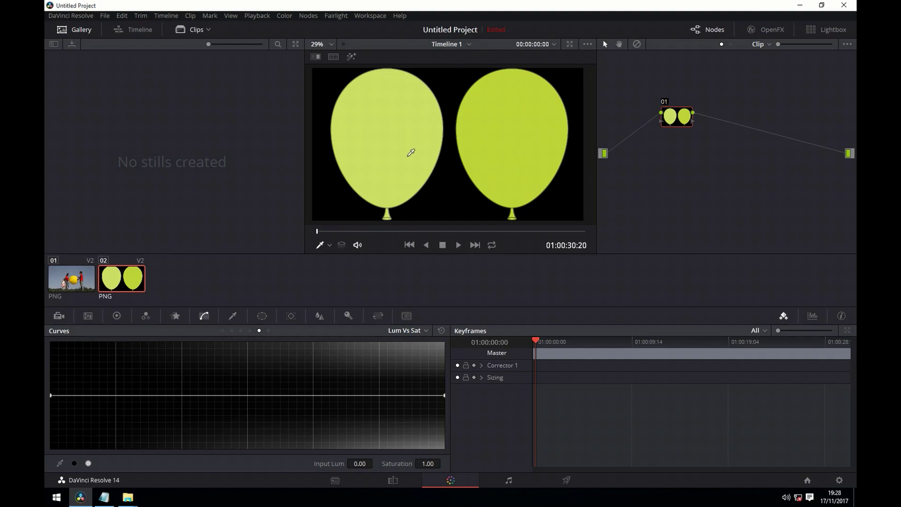
# Step: Sample the left balloon's brightness and drag that Lum Vs Sat point to change its saturation
pyautogui.click(388, 121)
pyautogui.moveTo(376, 396)
pyautogui.mouseDown()
pyautogui.moveTo(373, 370)
pyautogui.moveTo(371, 412)
pyautogui.mouseUp()
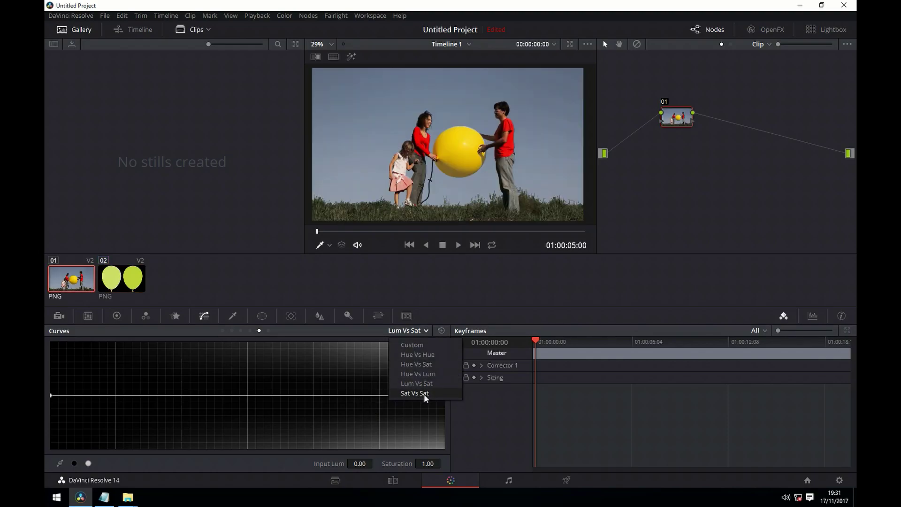
# Step: On the Sat Vs Sat curve, test sampling the red shirt, reset, then raise the low-saturation end to 1.78
pyautogui.click(424, 393)
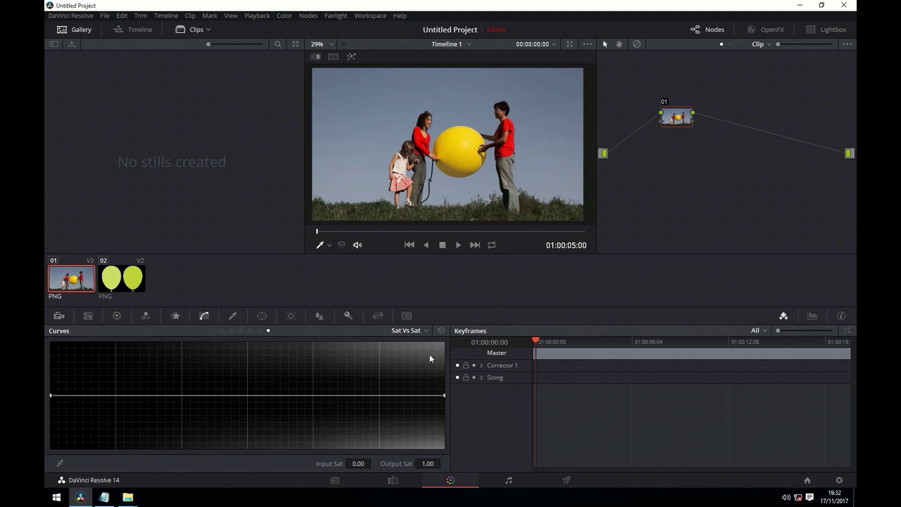
pyautogui.click(452, 207)
pyautogui.click(422, 130)
pyautogui.click(441, 330)
pyautogui.moveTo(50, 393); pyautogui.dragTo(62, 353)
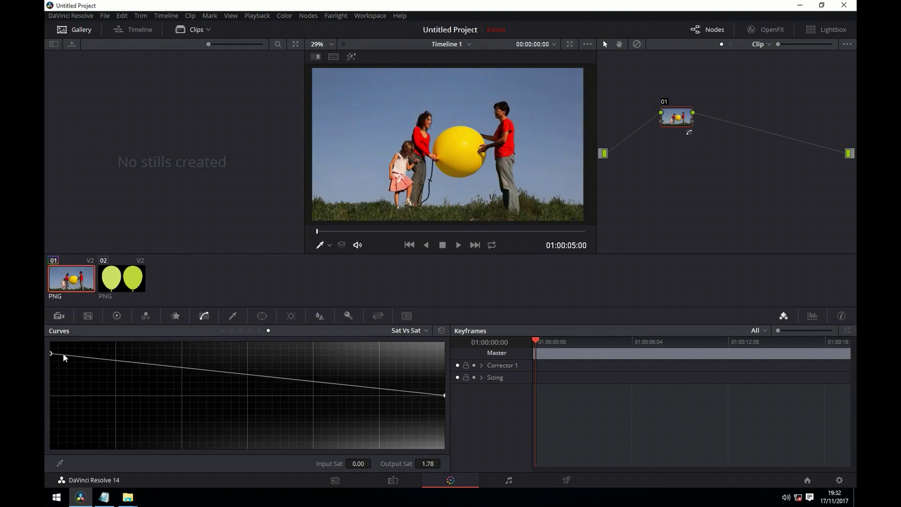
pyautogui.click(444, 396)
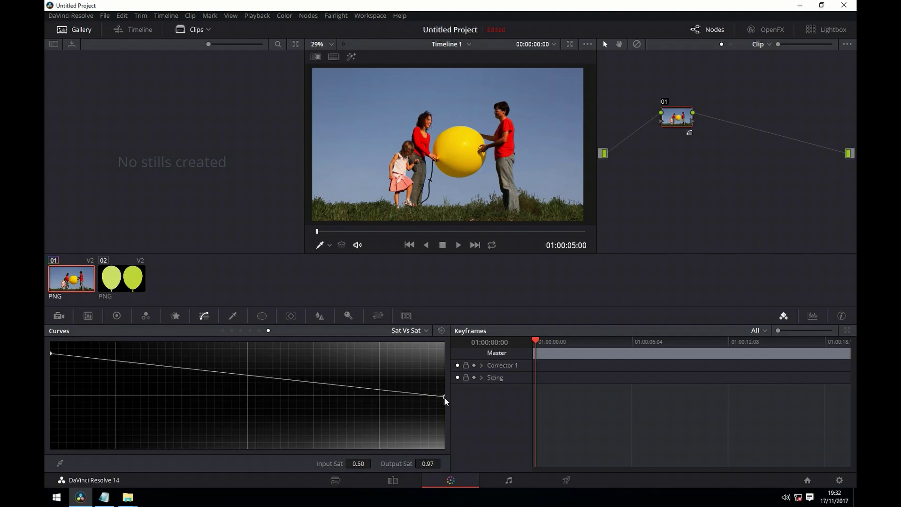